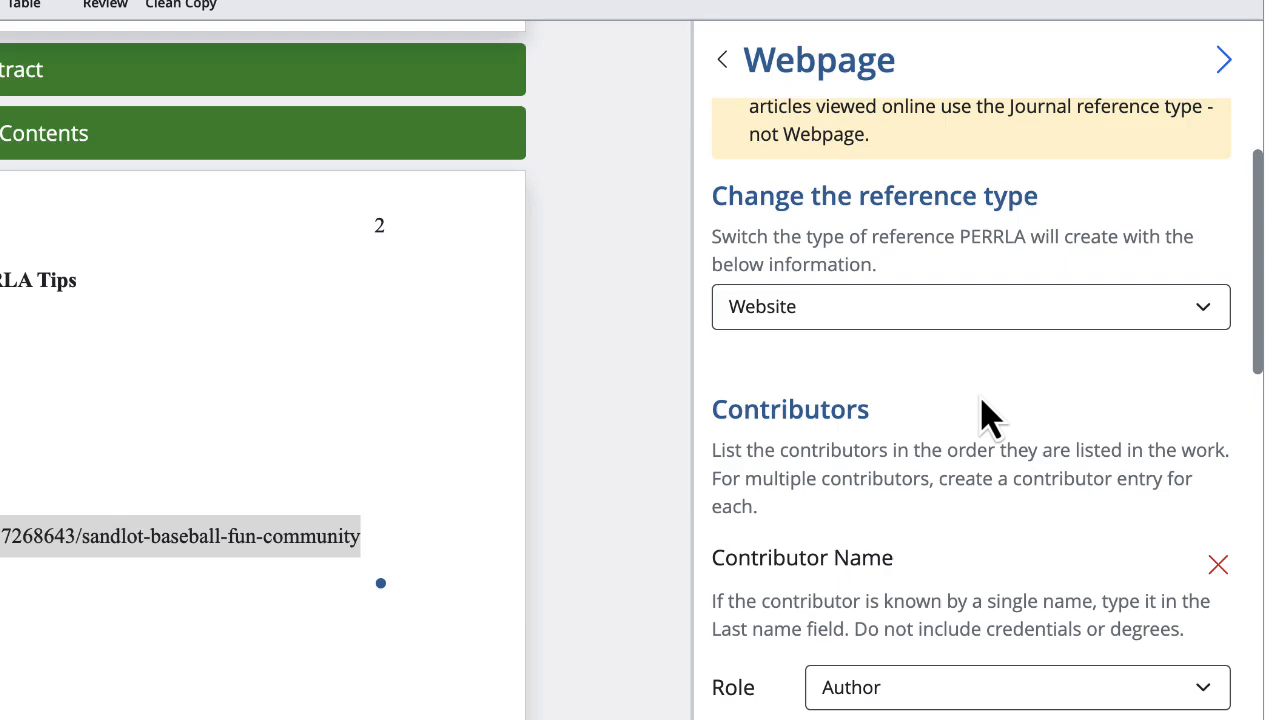
- Switch the webpage reference to the Journal type to see its fields, and return it to Website
click(806, 318)
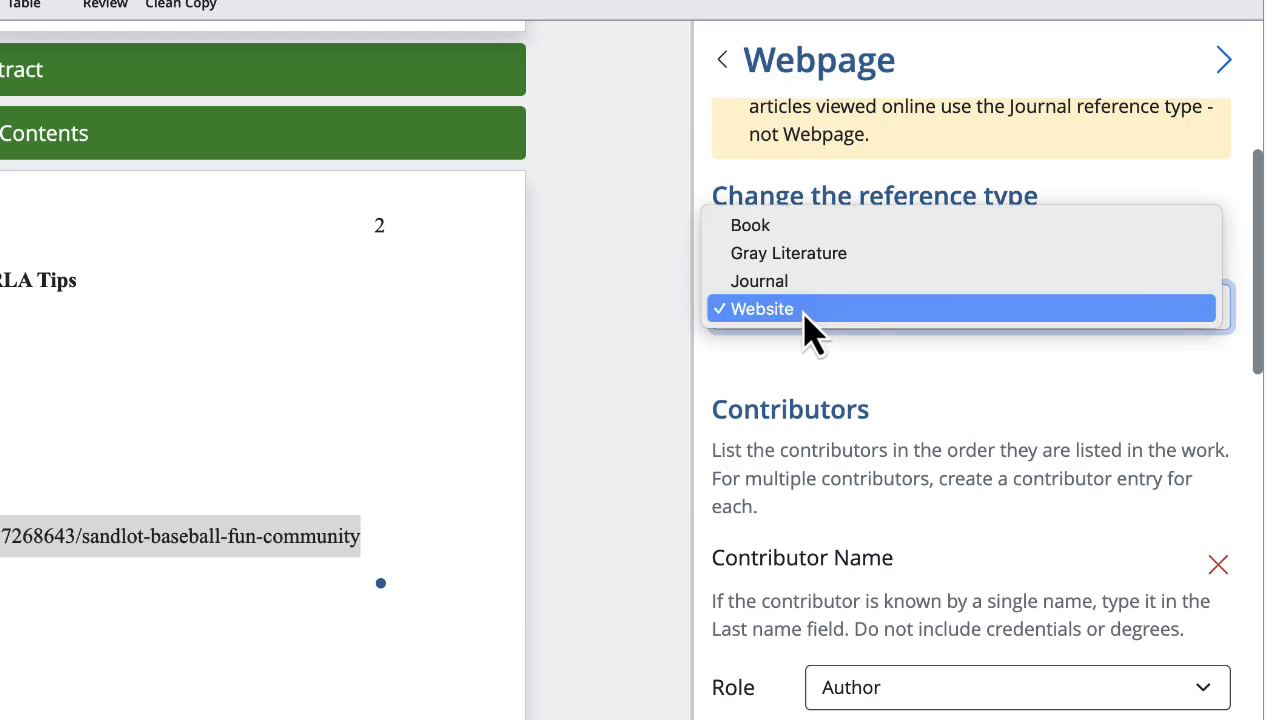
click(783, 285)
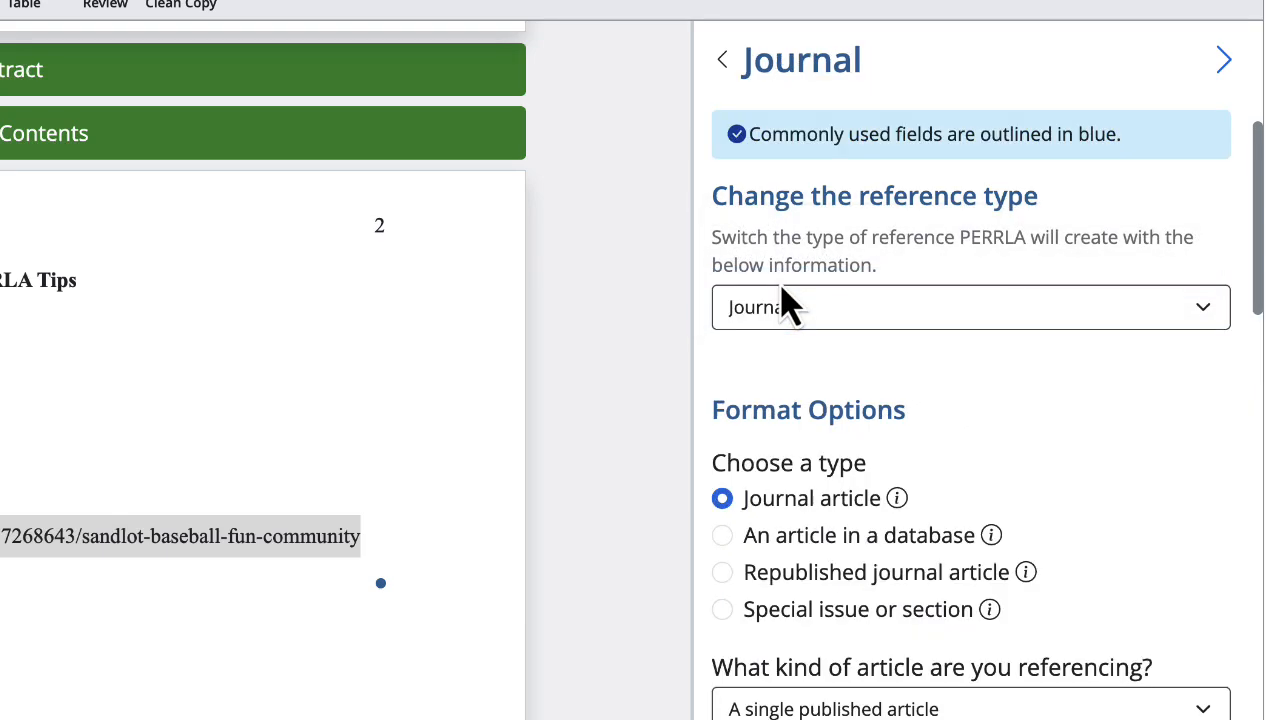
scroll(918, 407, down, 6)
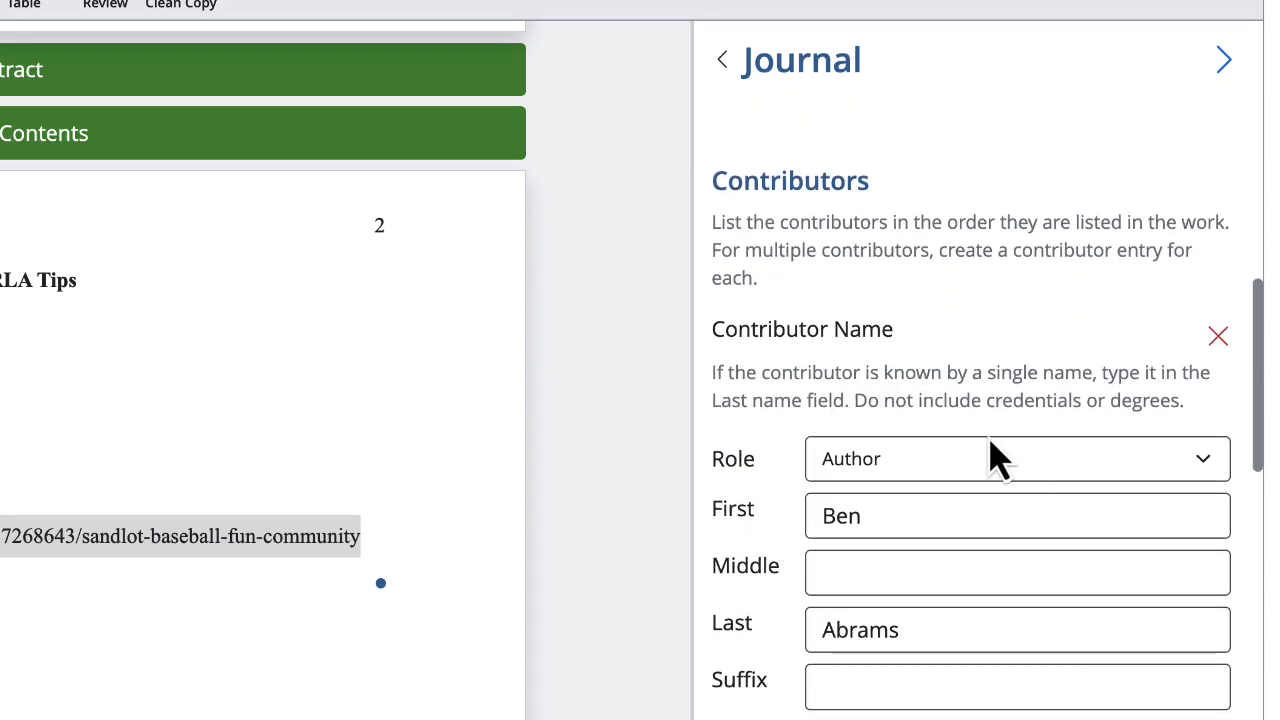
scroll(991, 458, up, 10)
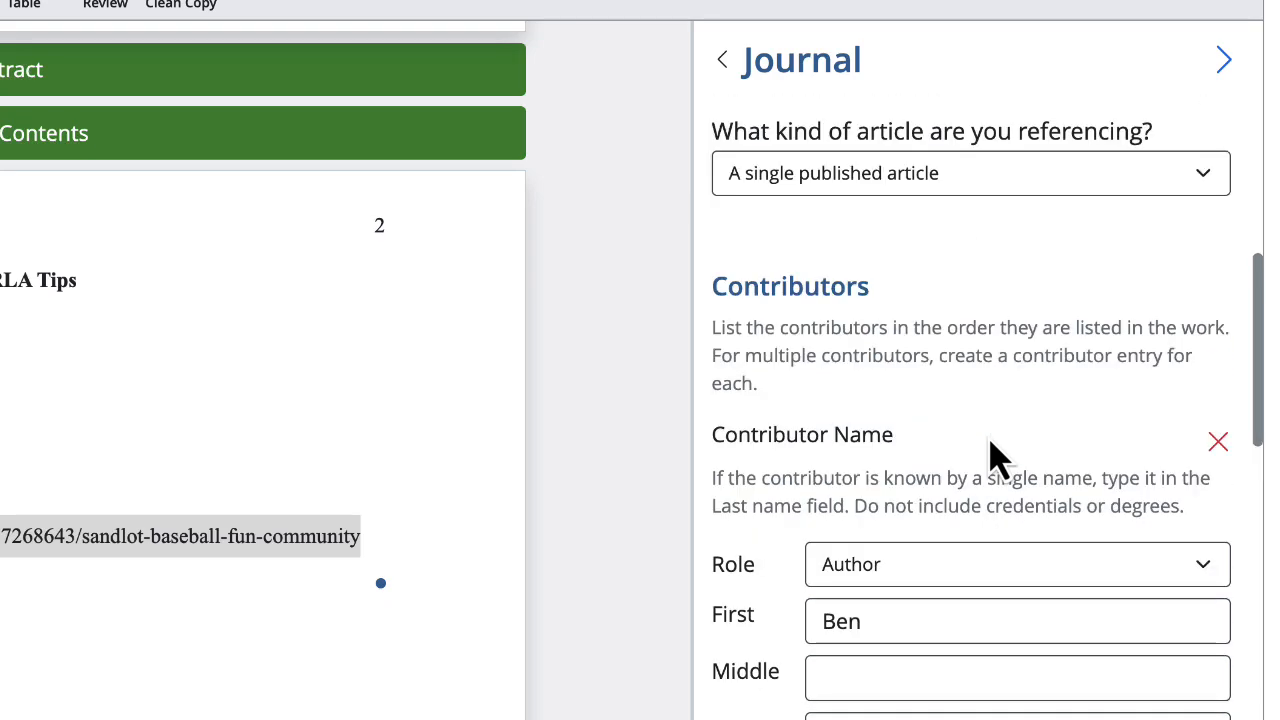
click(868, 420)
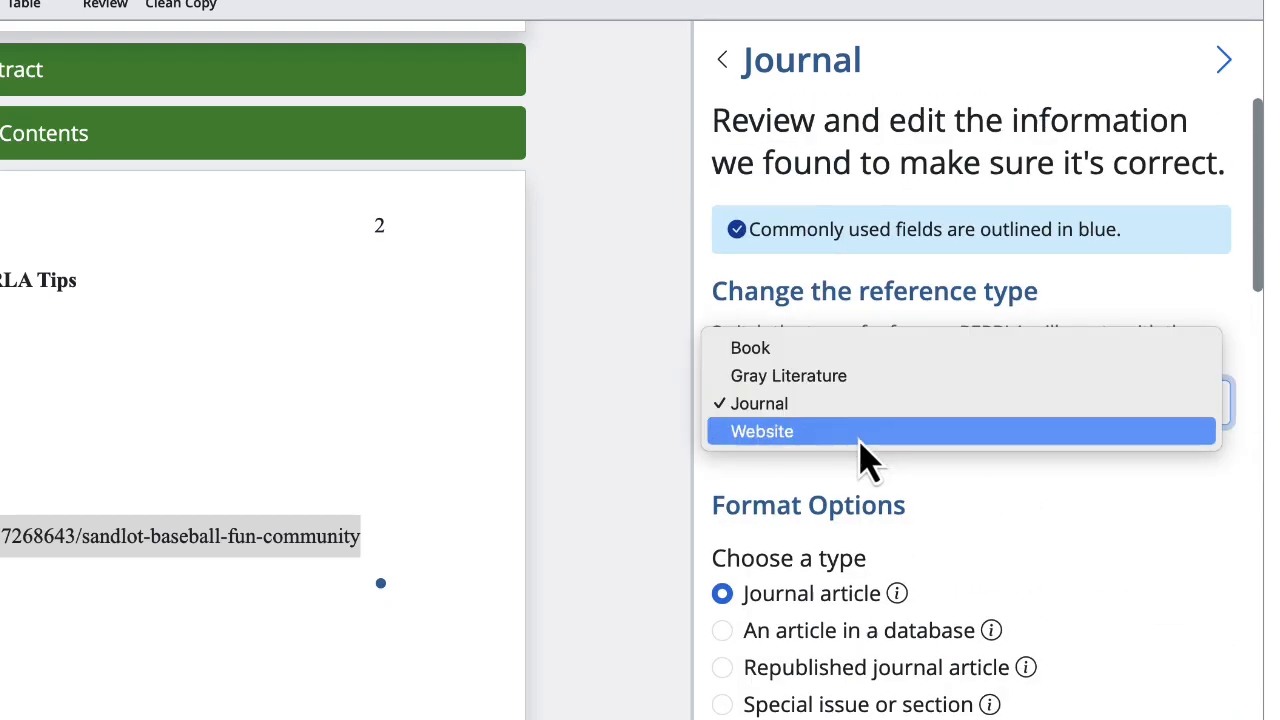
click(860, 436)
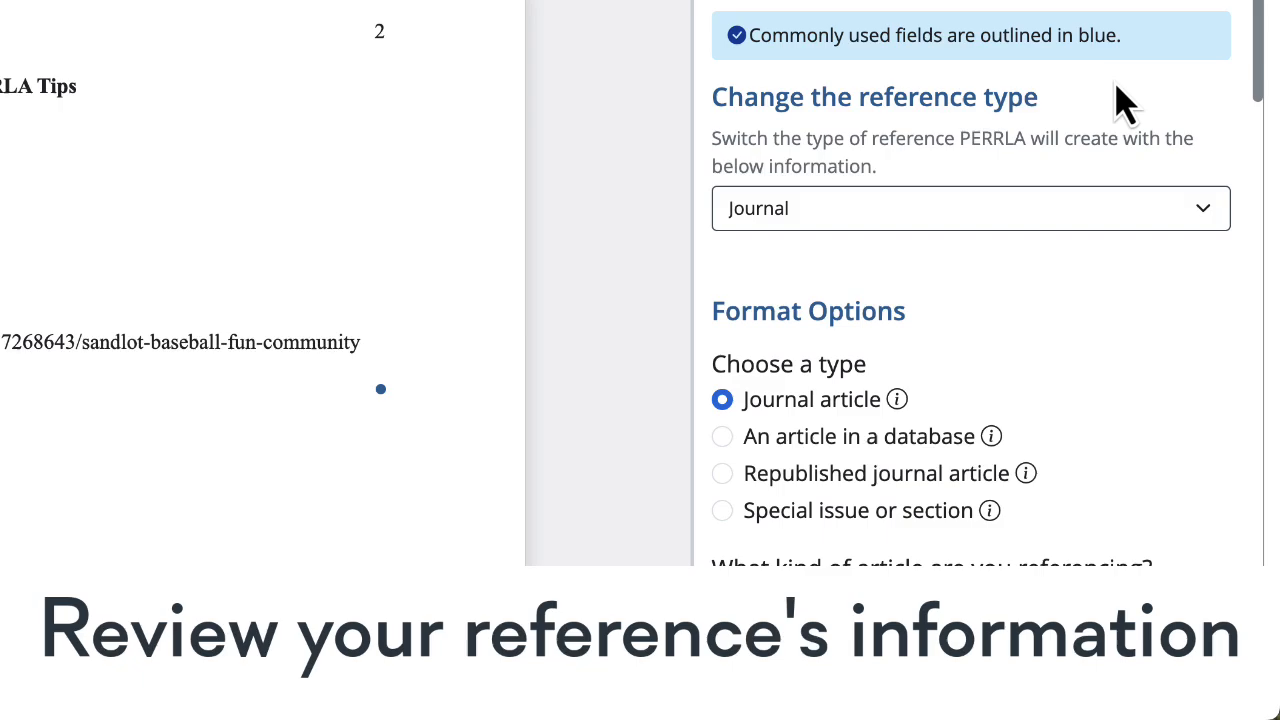
- Review the journal reference's format options, contributors and publication information, including the capitalization guidance for the article title
scroll(1125, 100, down, 6)
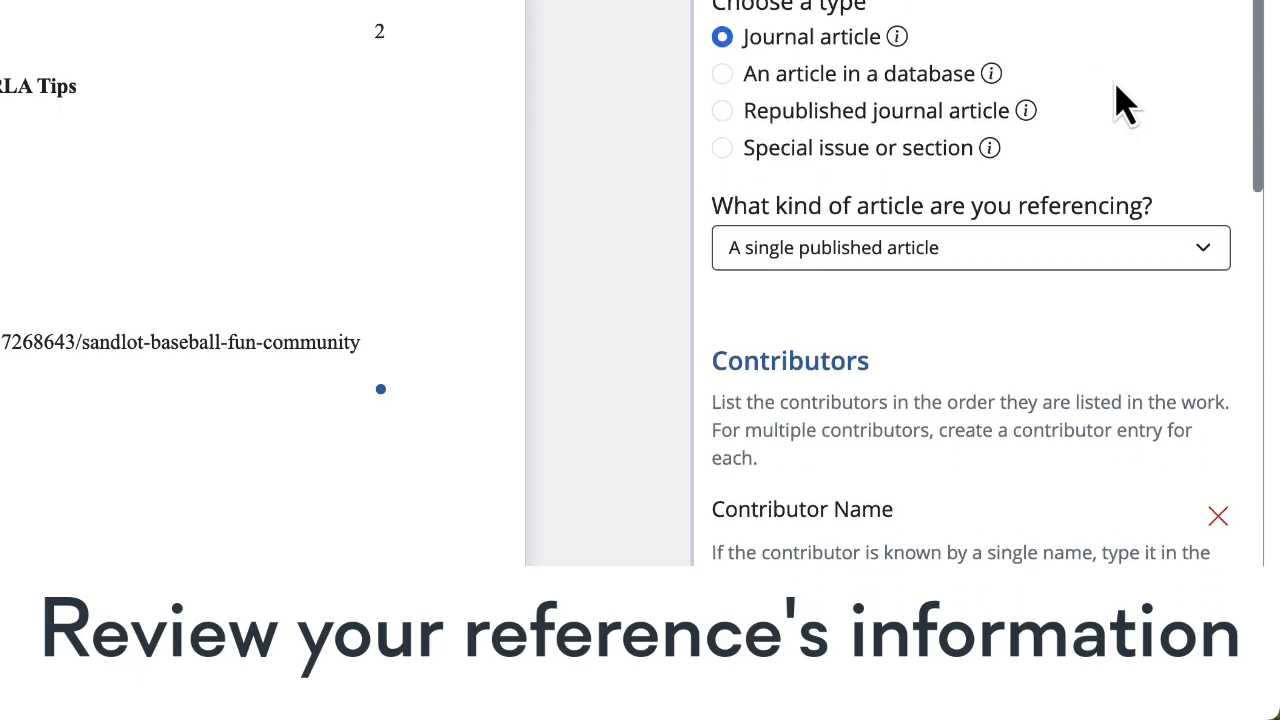
scroll(1125, 100, down, 5)
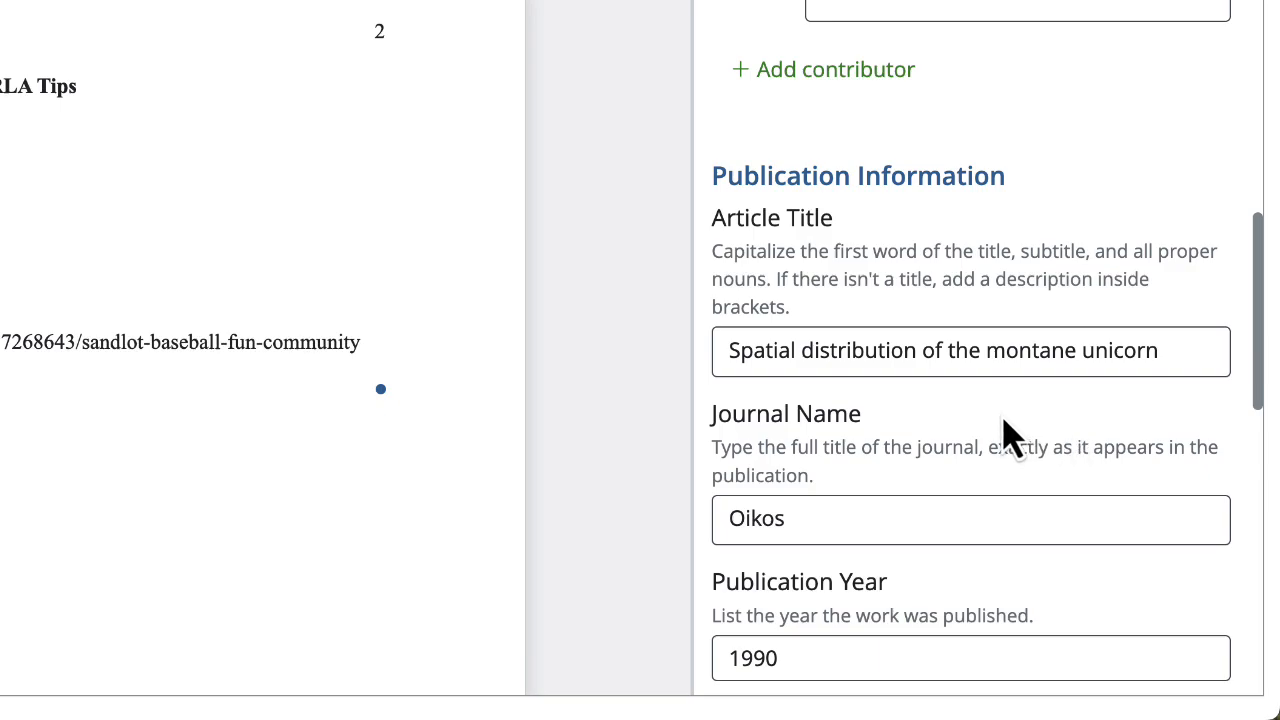
drag(826, 316, 708, 256)
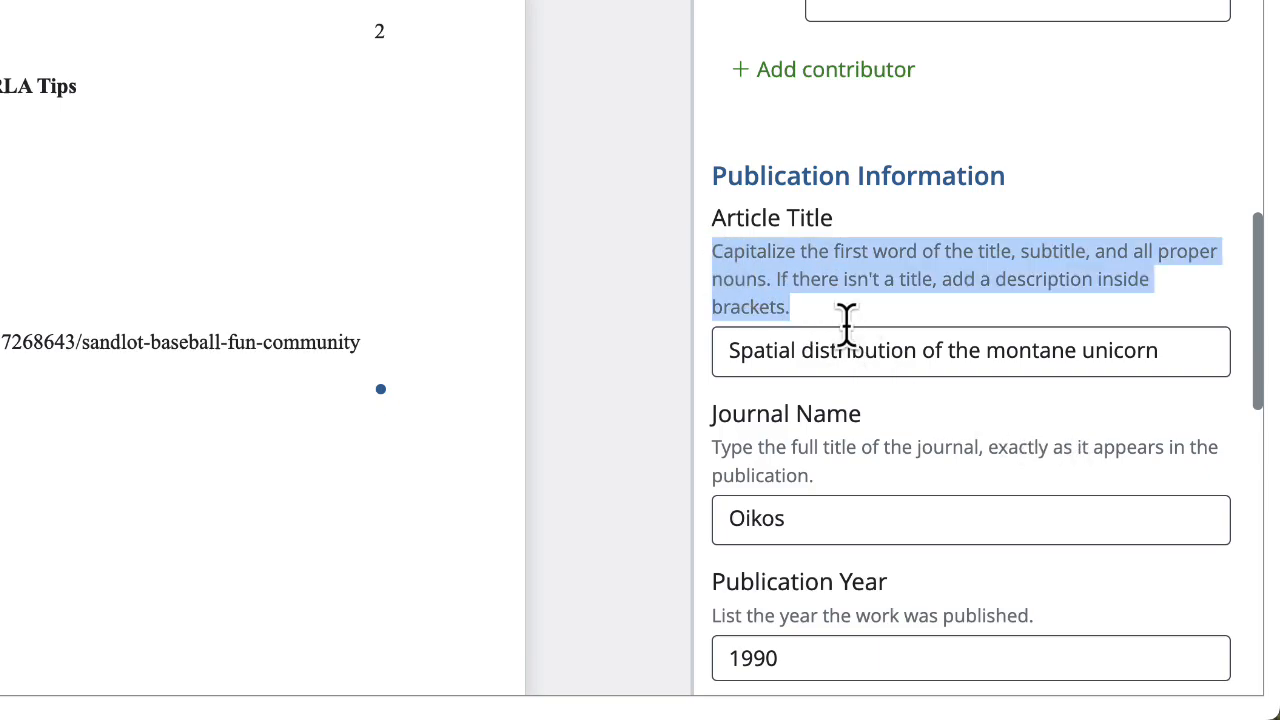
click(830, 335)
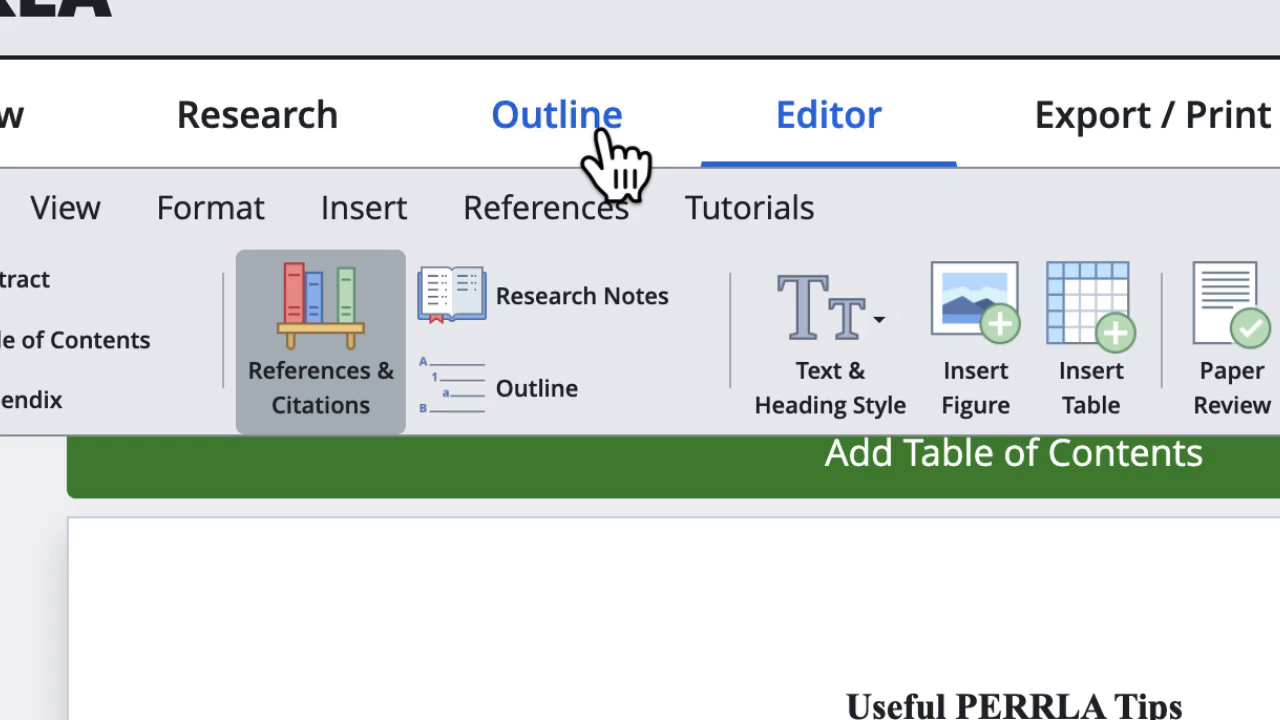
- Open the paper's outline and replace its placeholder with the entries Introduction, Point 1, Point 2, Point 3 and Conclusion
click(604, 132)
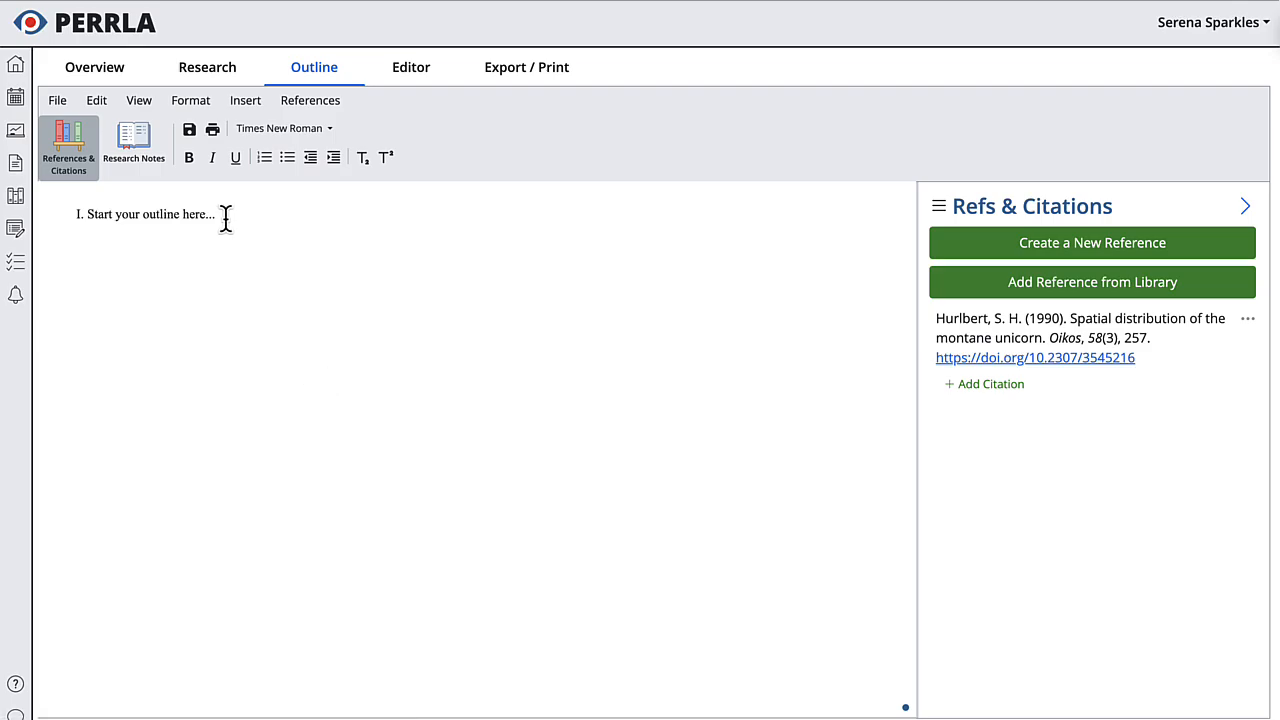
drag(226, 219, 83, 224)
text(Intro)
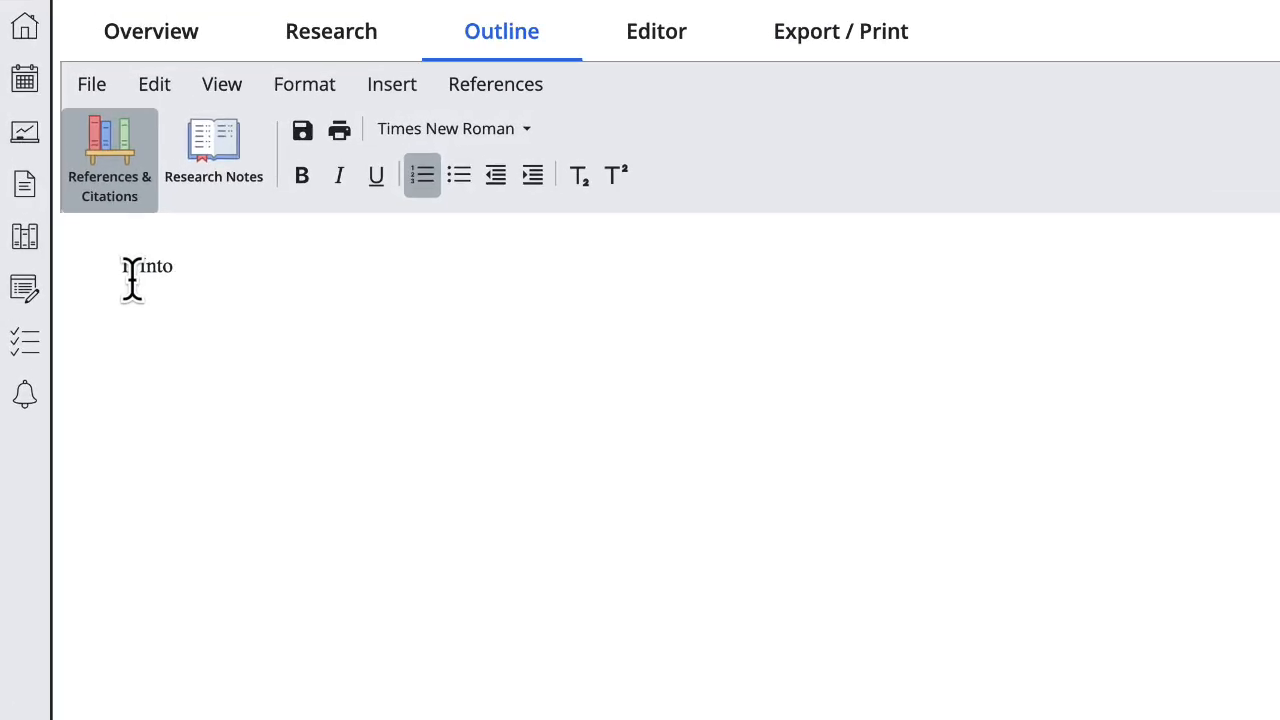
text(duction)
key(Return)
text(Point 1)
key(Return)
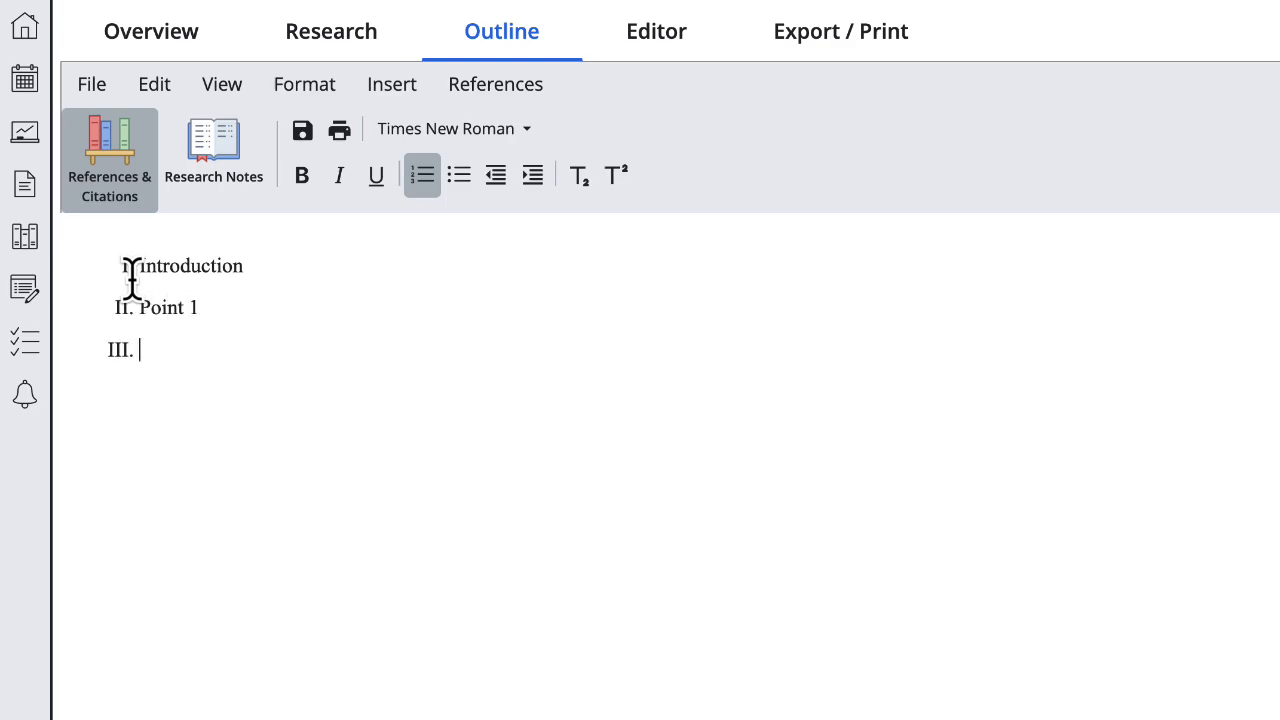
text(Point 2)
key(Return)
text(Point 3)
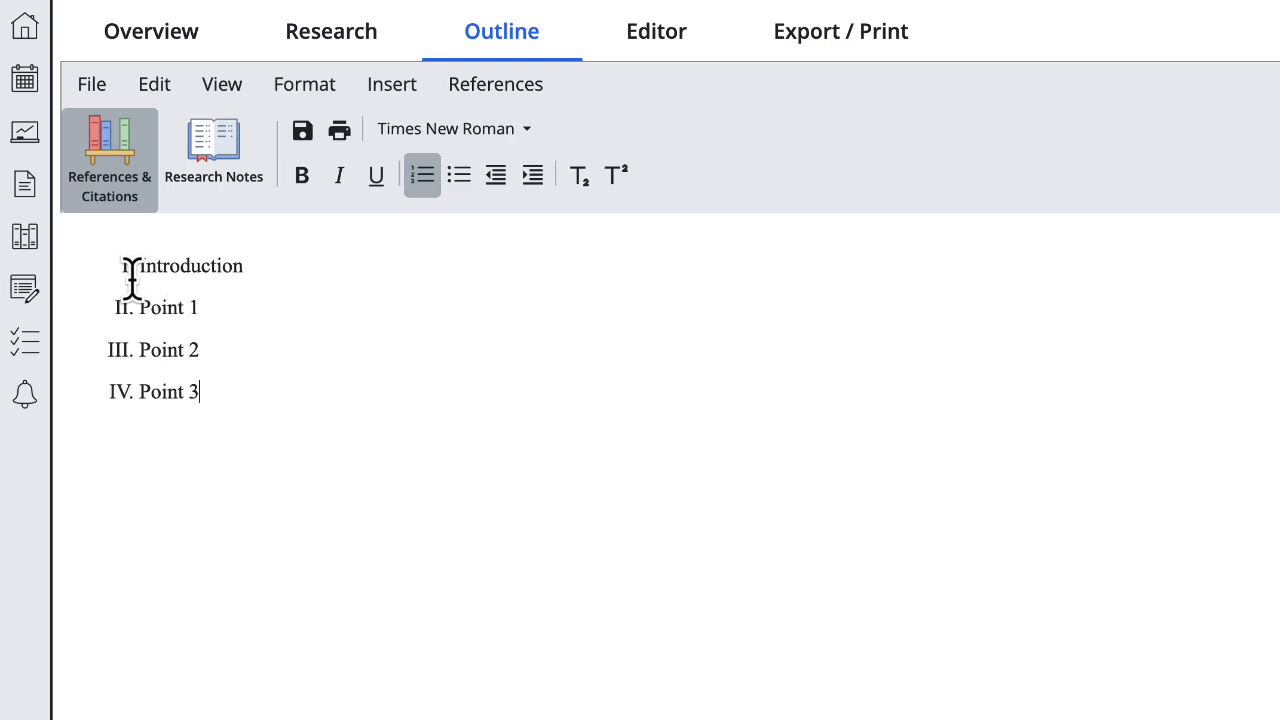
key(Return)
text(Conclusion)
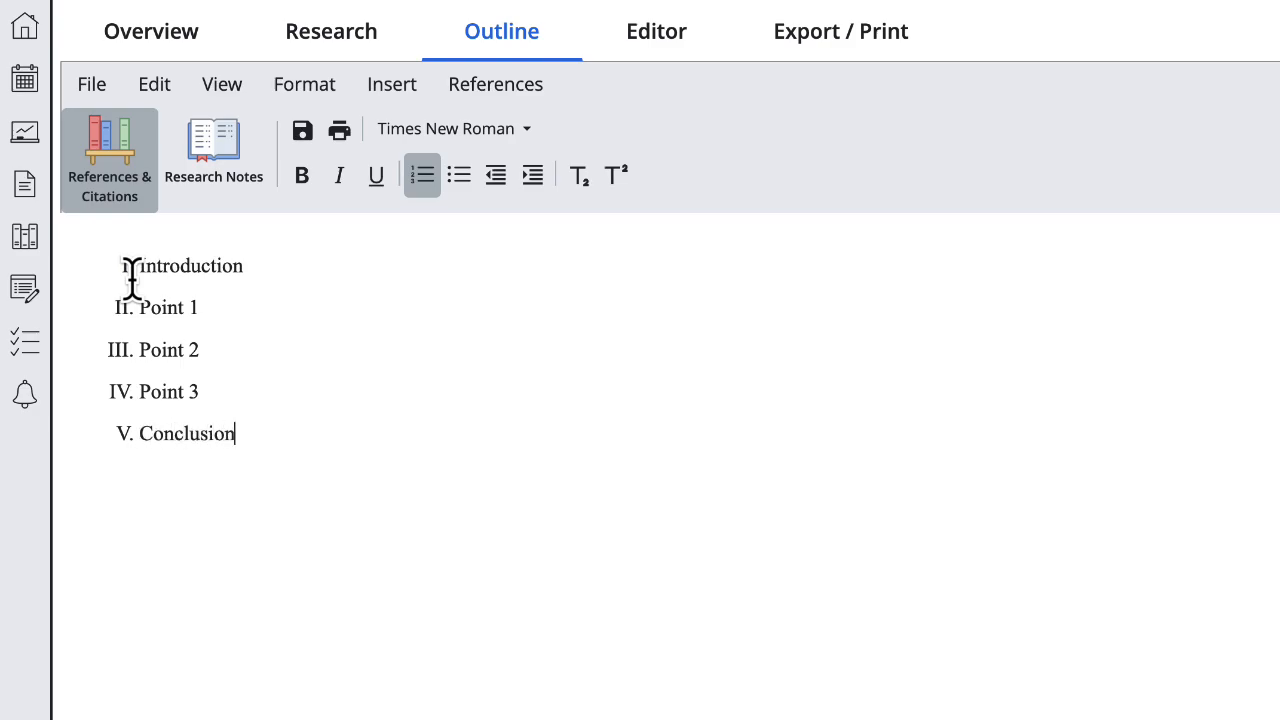
drag(243, 270, 203, 391)
click(254, 443)
drag(254, 443, 137, 431)
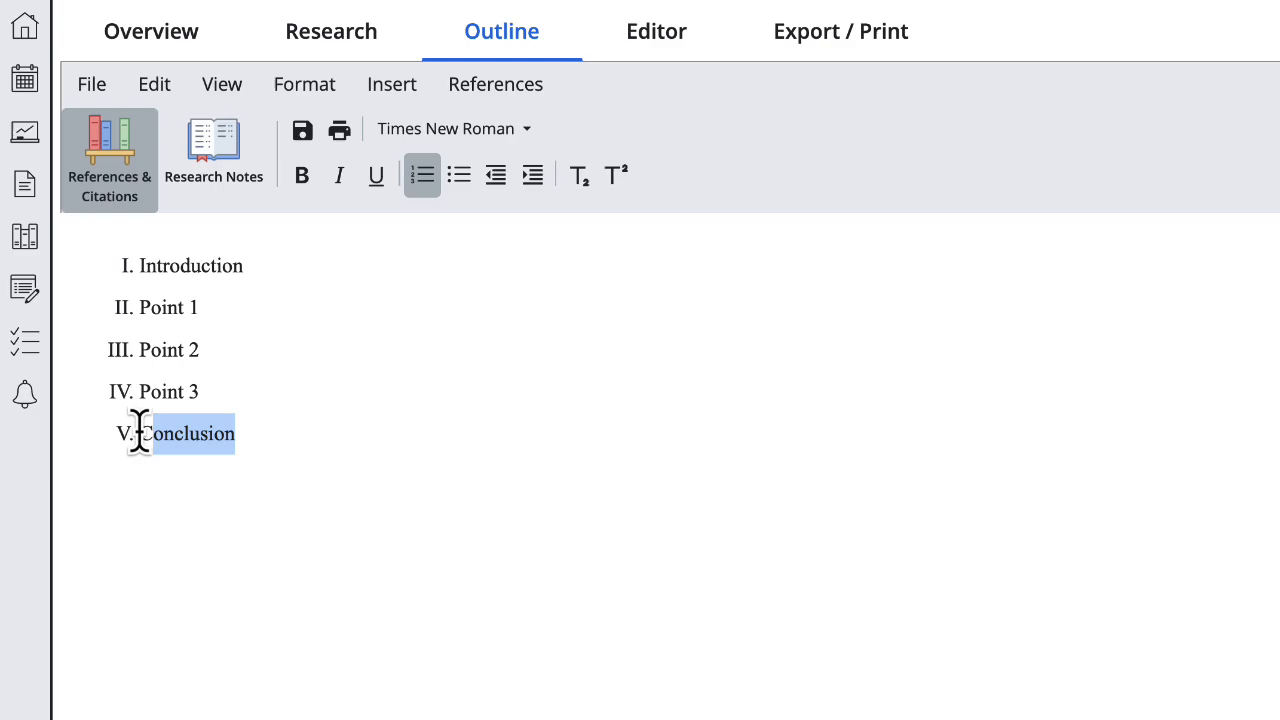
- Add the indented sub-entry “There’s a great quote”, in quotation marks, under Point 1 of the outline
click(220, 311)
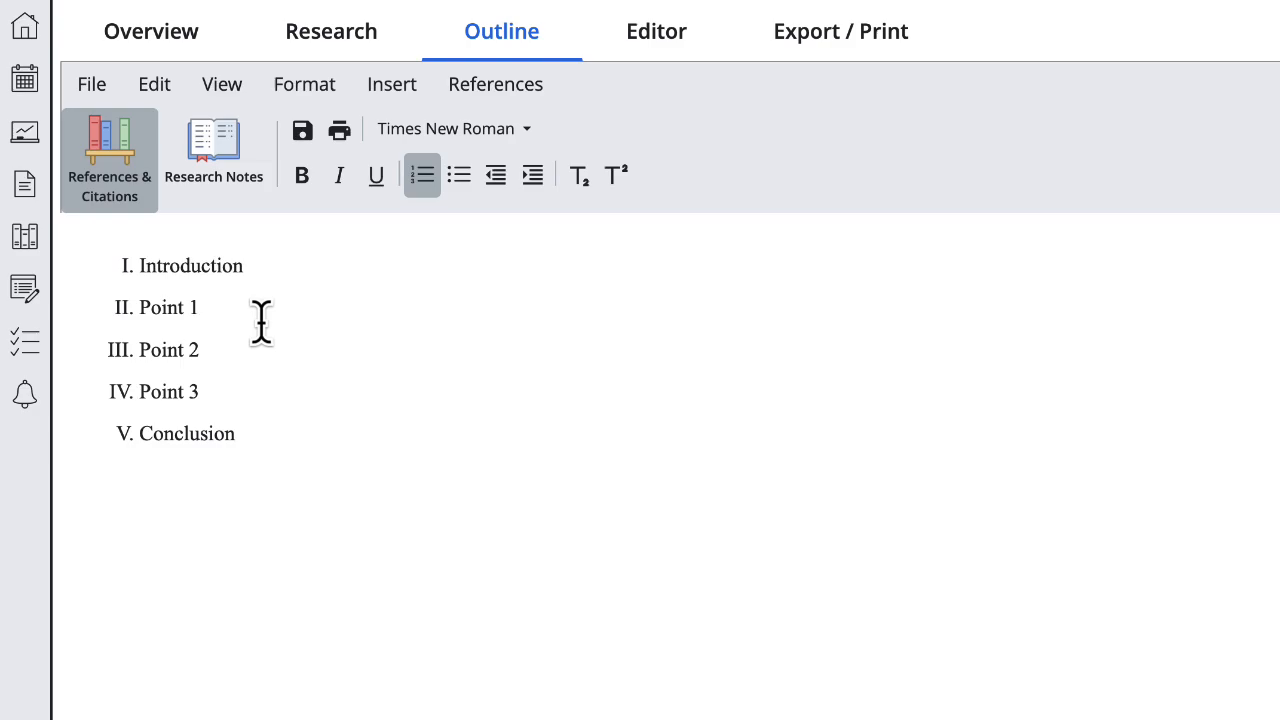
key(Return)
key(Tab)
text("There's )
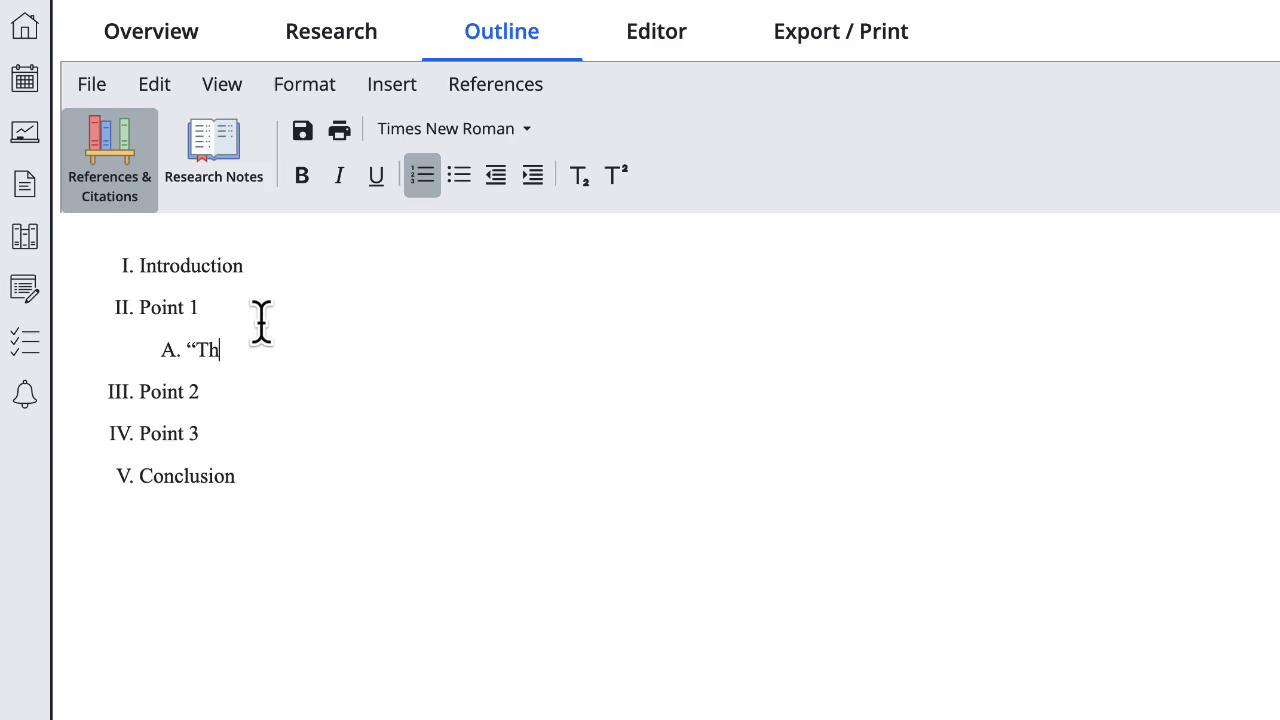
text(a great quote")
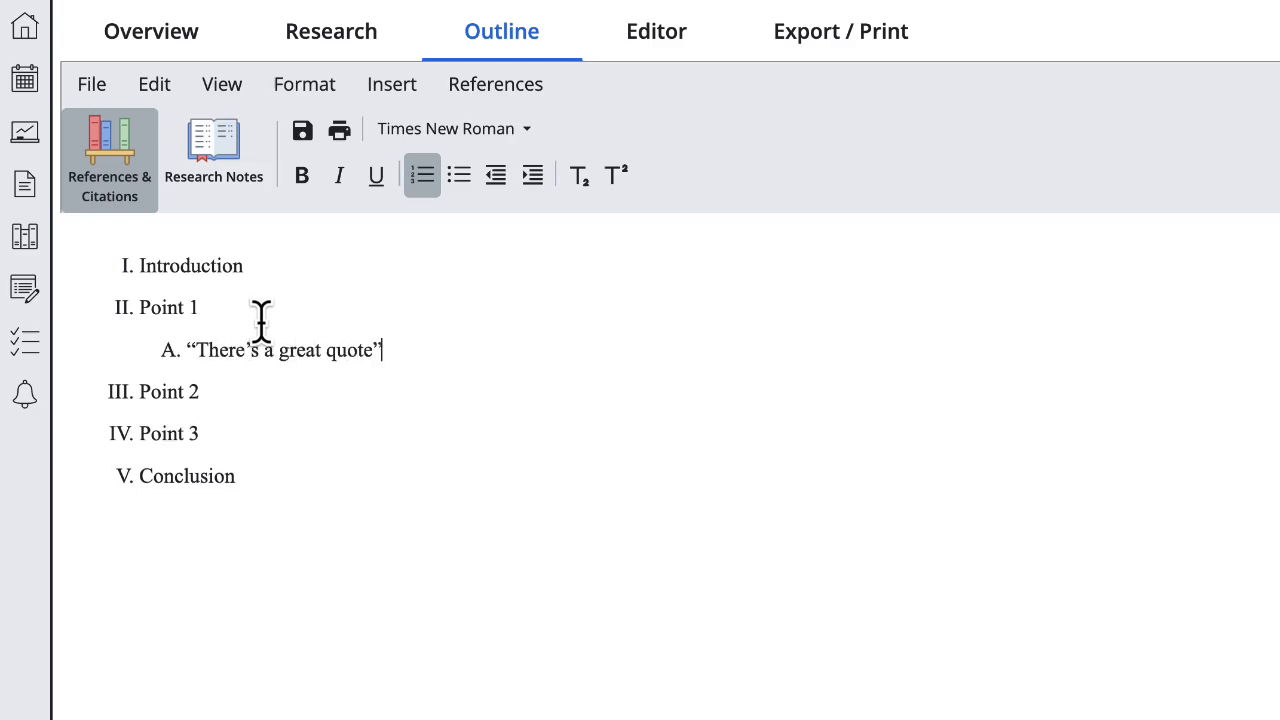
- Cite the 1990 montane unicorn article after the Point 1 quote, keeping the location as Not a direct quote
text( ()
key(BackSpace)
text(()
click(440, 380)
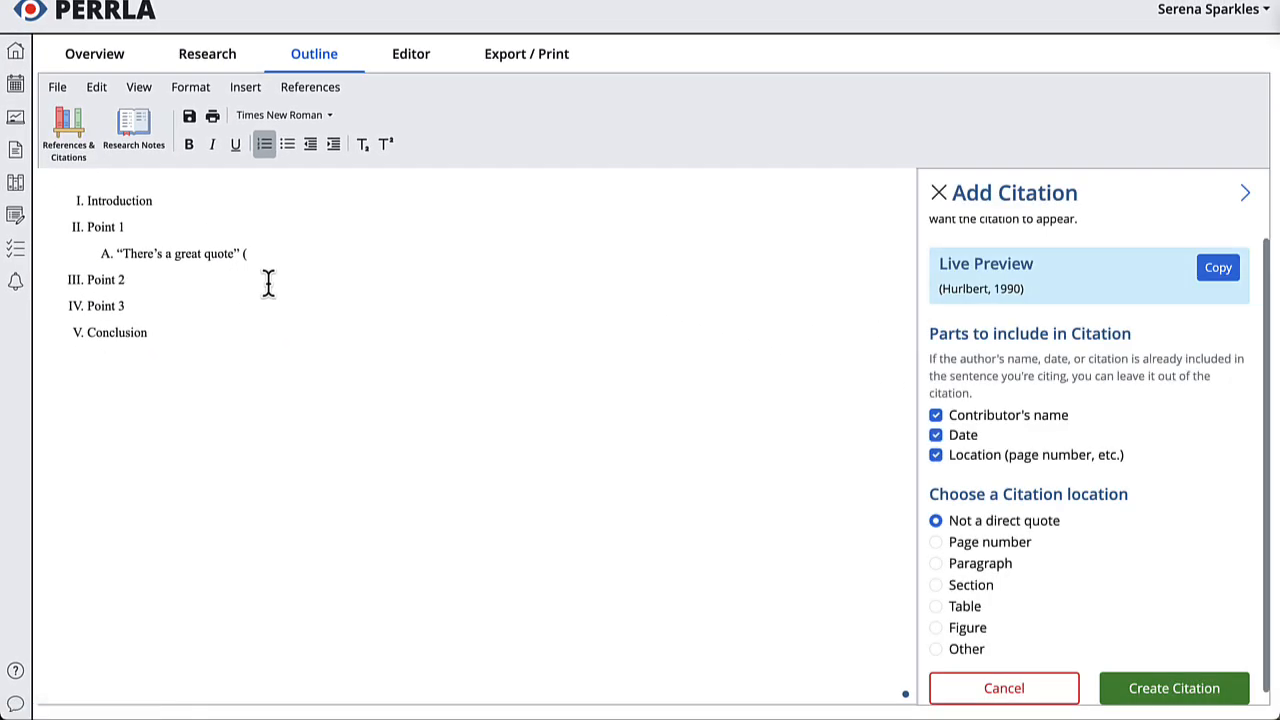
click(1123, 690)
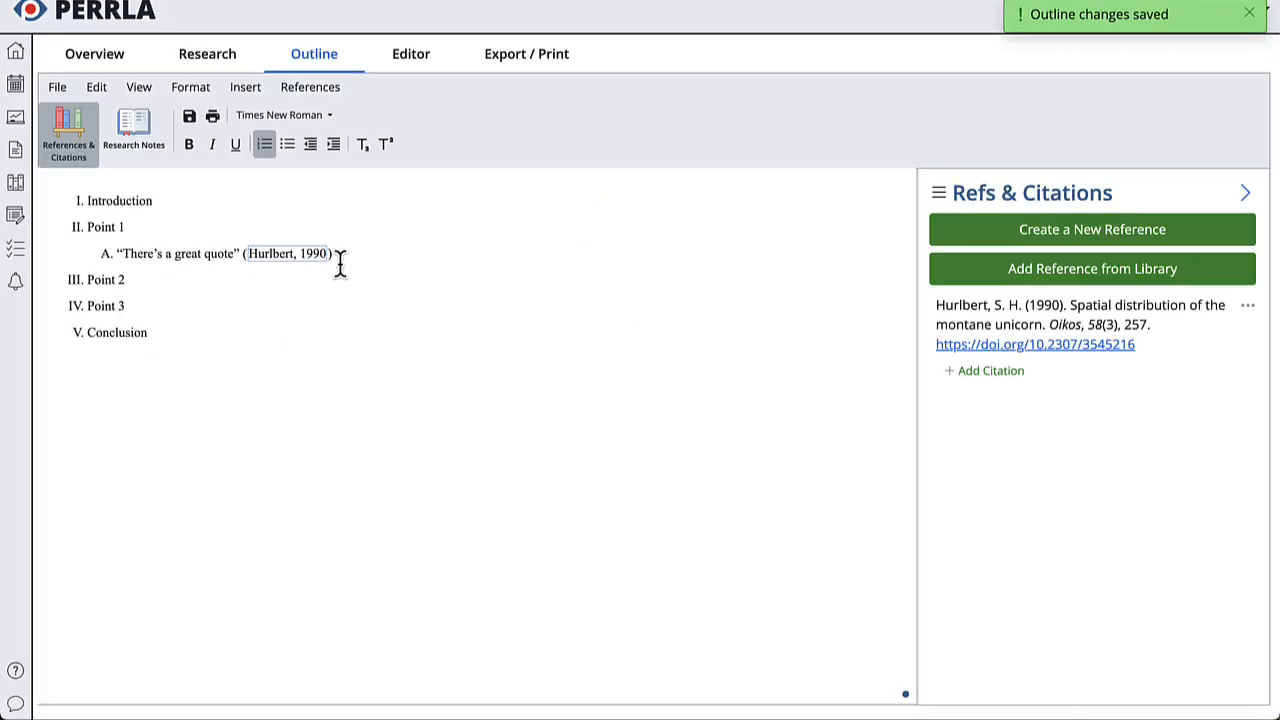
- Add the indented sub-entry “A story that we have from our own life” under Point 2
click(200, 288)
key(Return)
key(Tab)
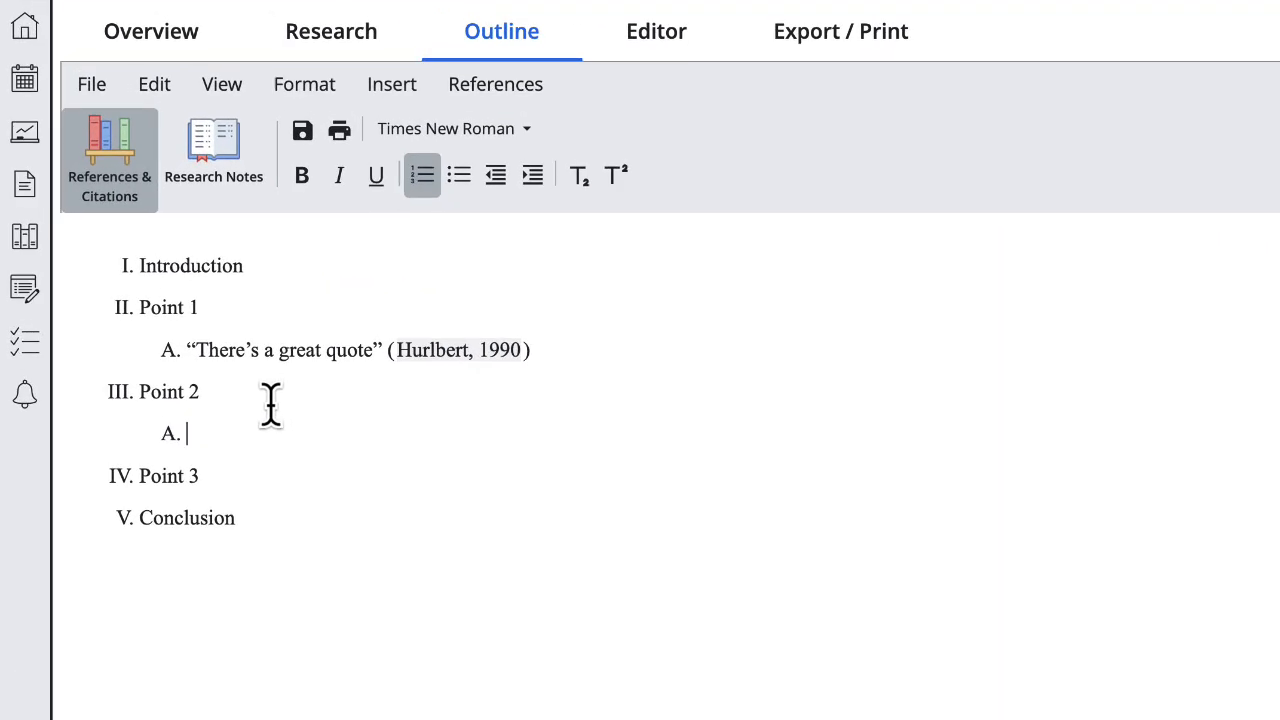
text(A story that we have from ou)
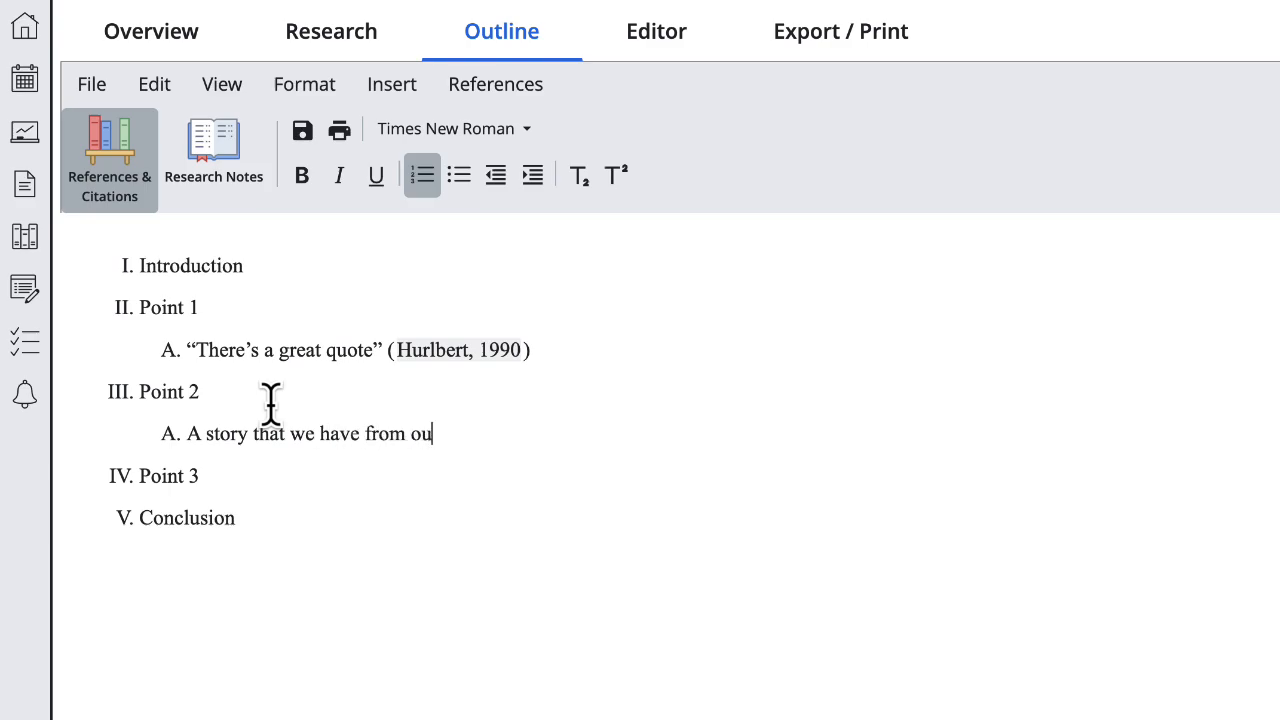
text(r own life)
- Nest two entries under the story sub-entry: statistics, and “Another great quote” in quotation marks followed by an opening parenthesis
key(Return)
key(Tab)
text(sati)
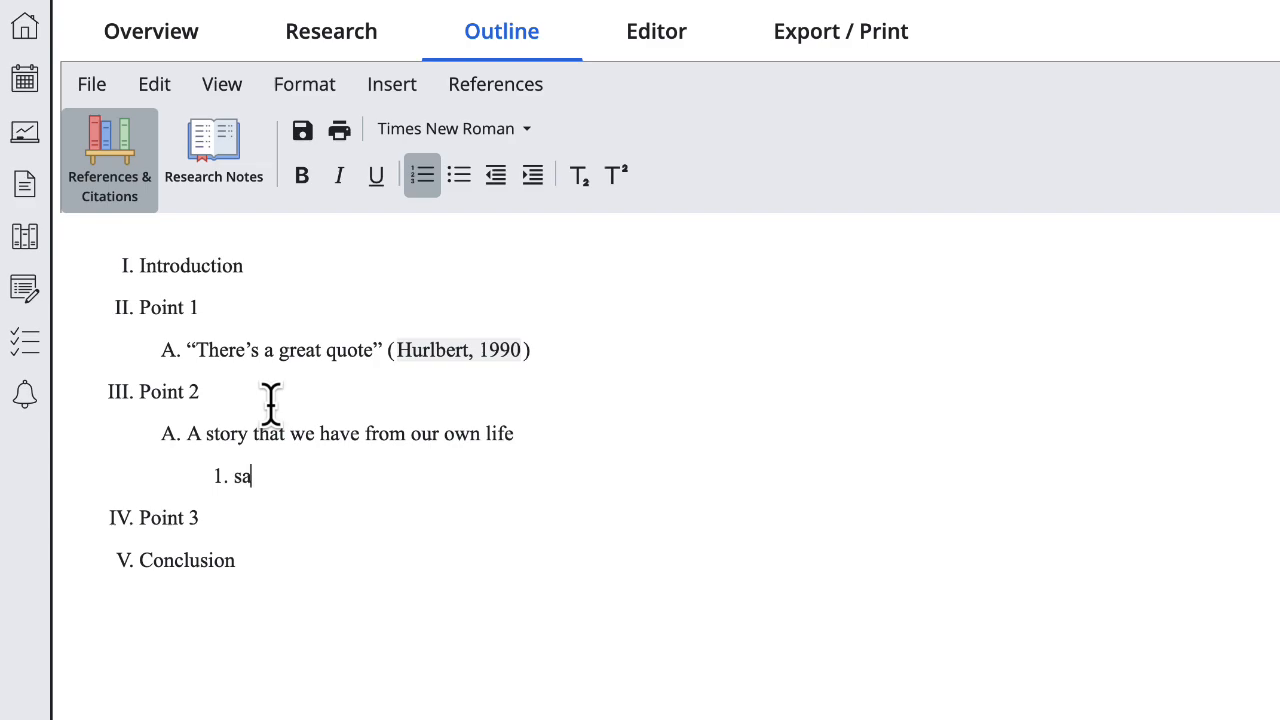
key(BackSpace)
key(BackSpace)
key(BackSpace)
text(tatistics)
key(Return)
text(“Another )
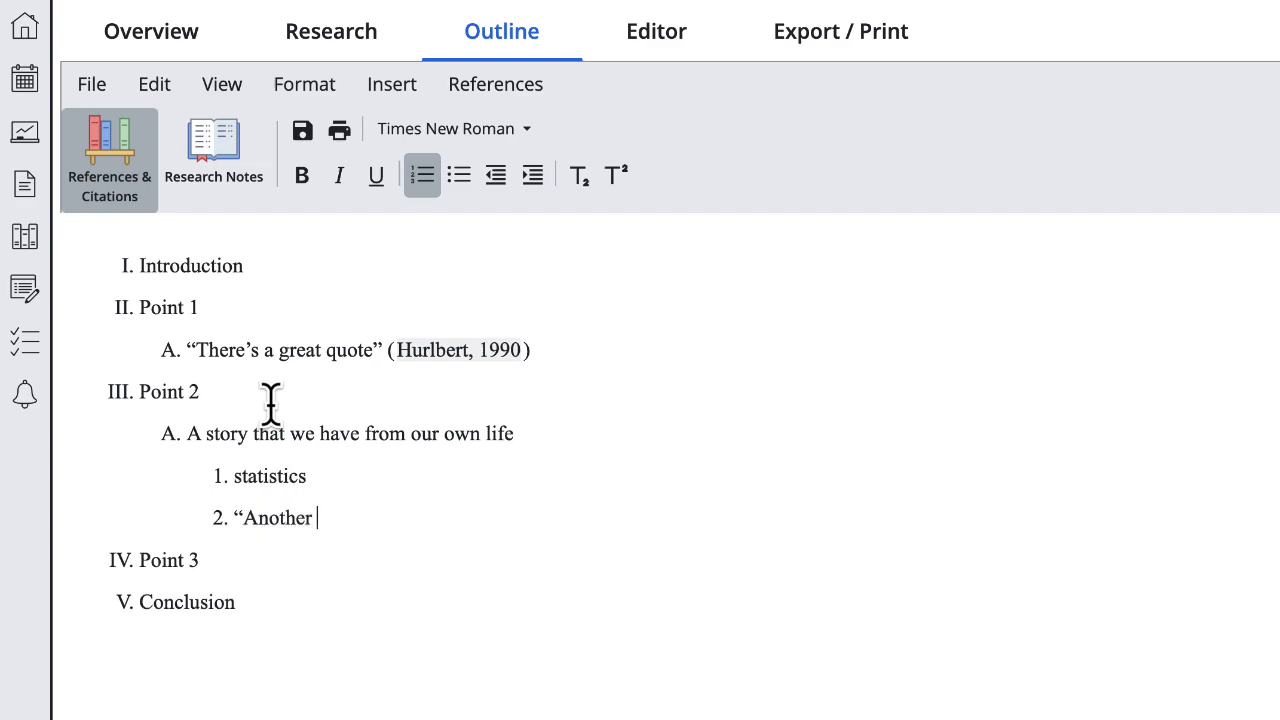
text(great quote” ()
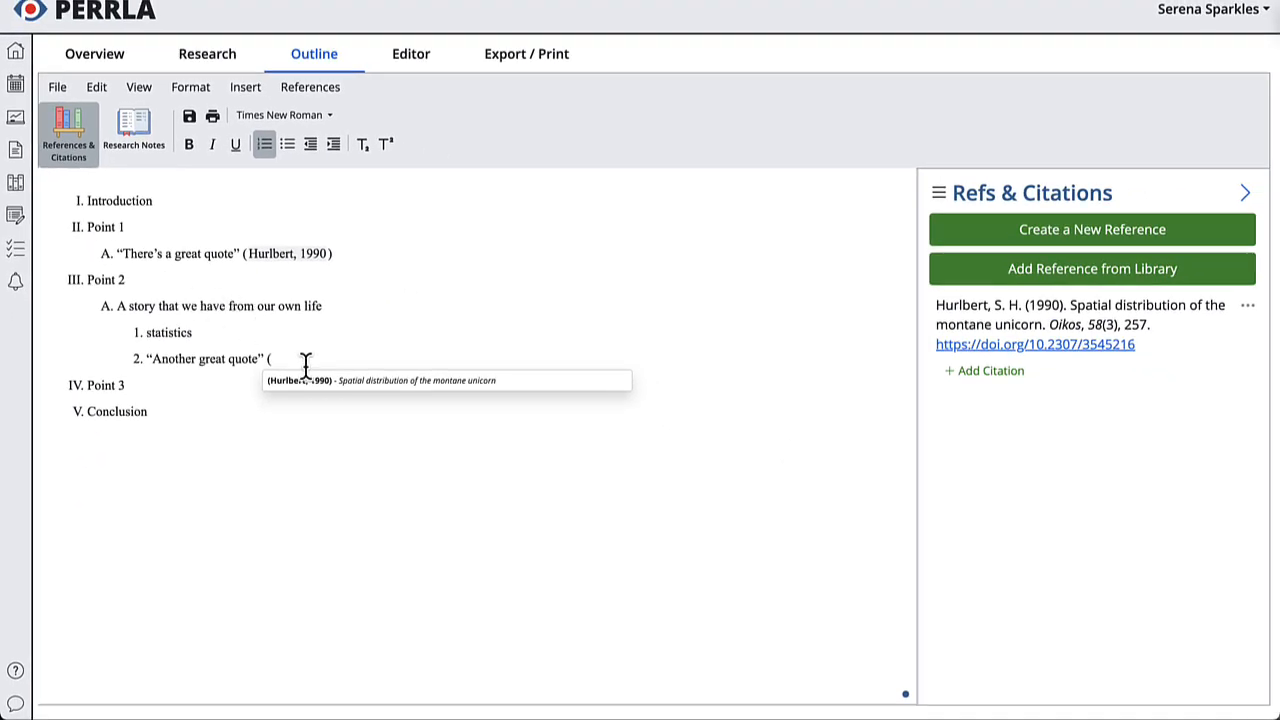
- Insert a citation of the montane unicorn article with page number 1 after “Another great quote”
click(308, 379)
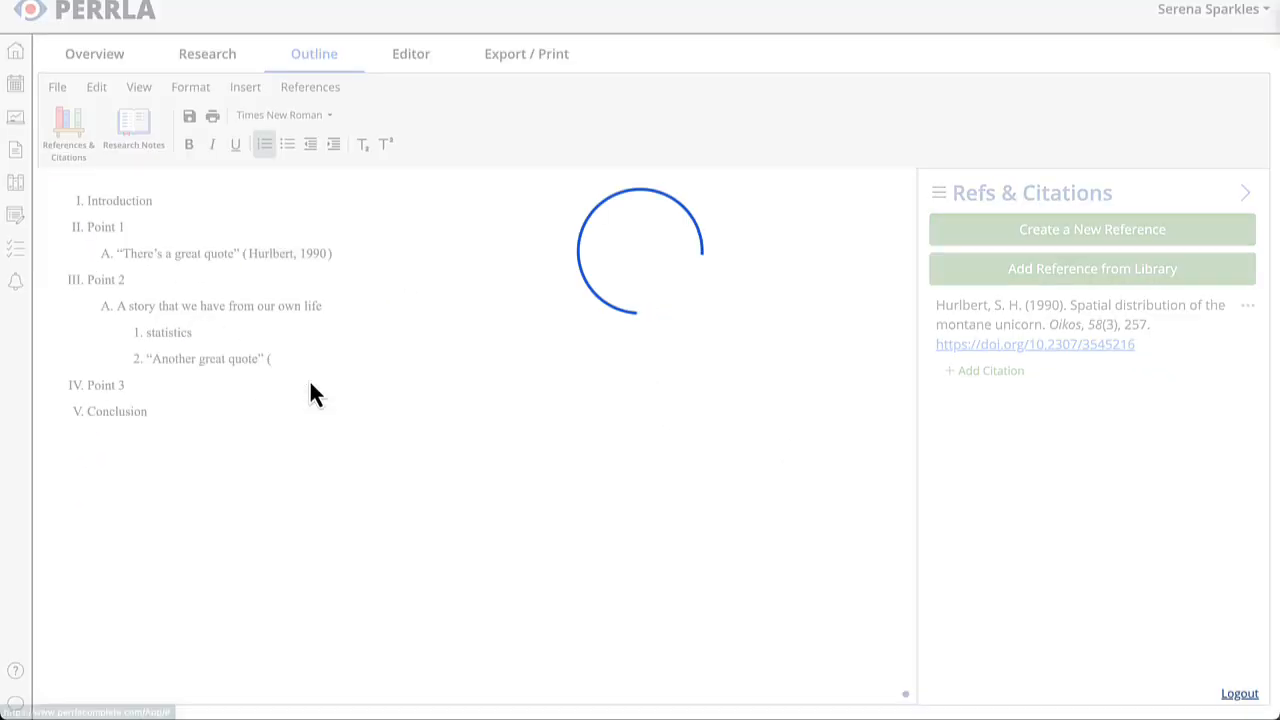
click(949, 544)
text(1)
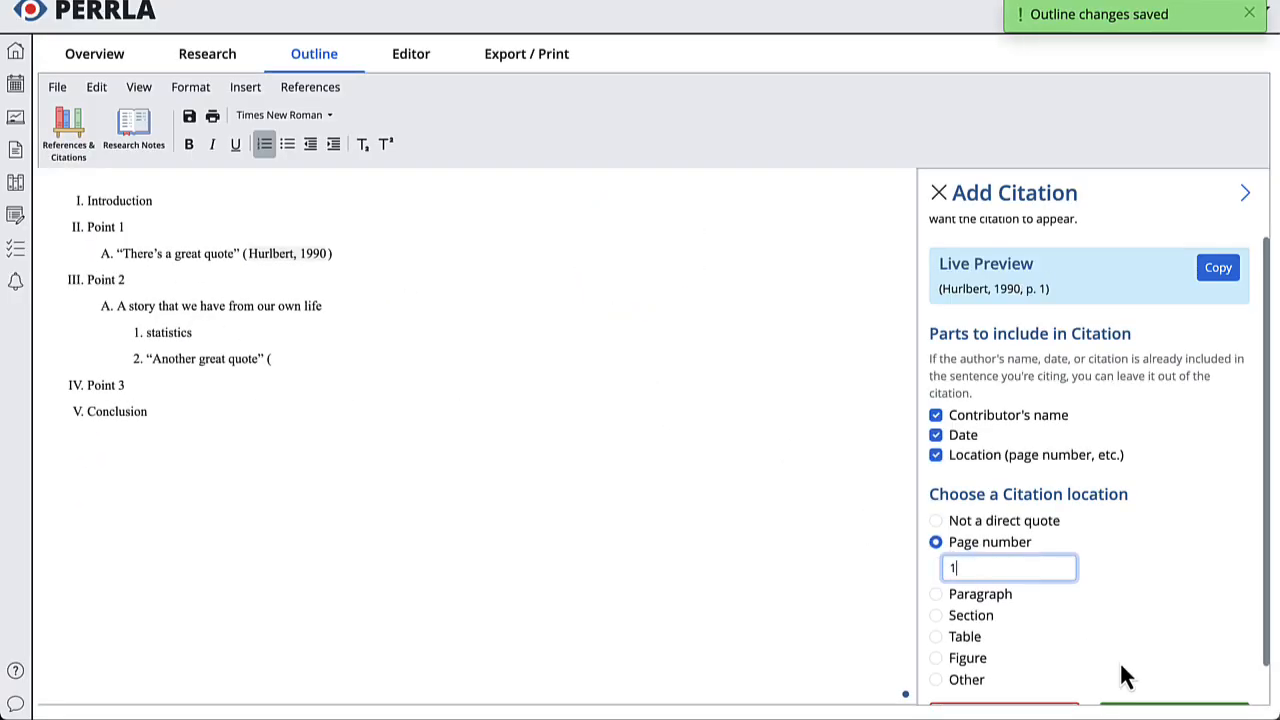
key(Return)
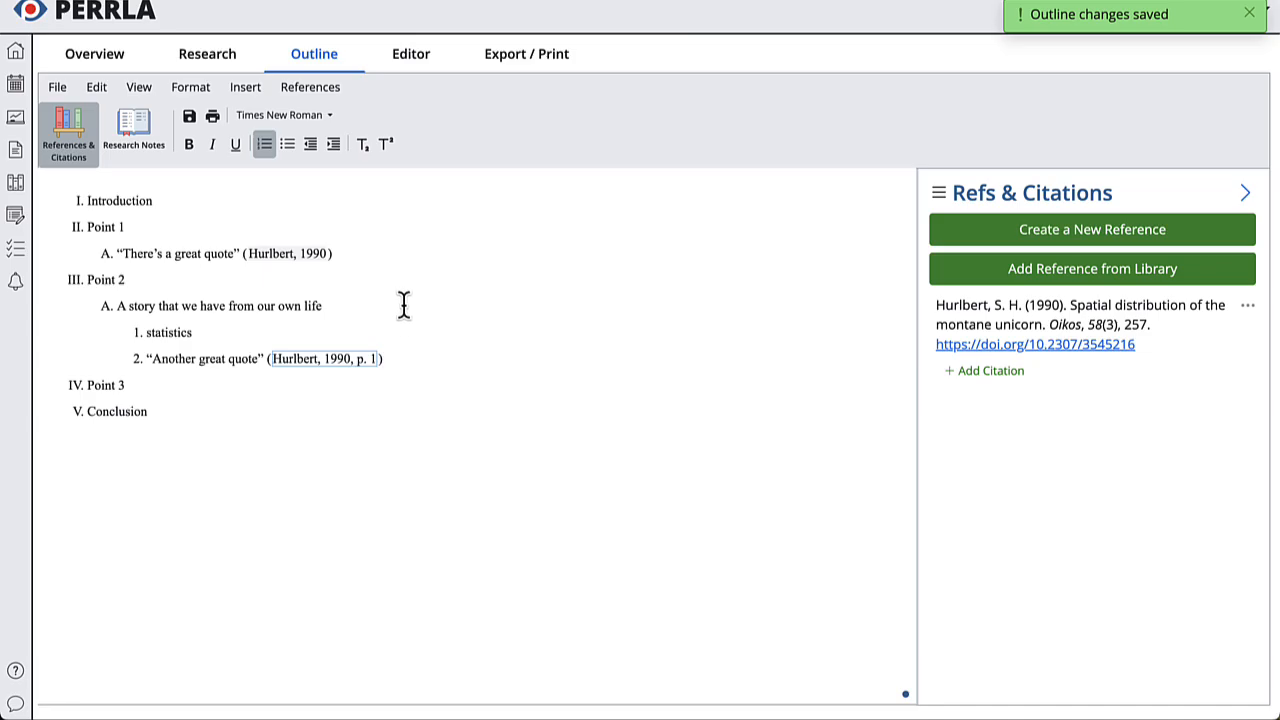
- Return to the paper's editor, show the outline beside the body text, and mark its Introduction entry as done
click(403, 72)
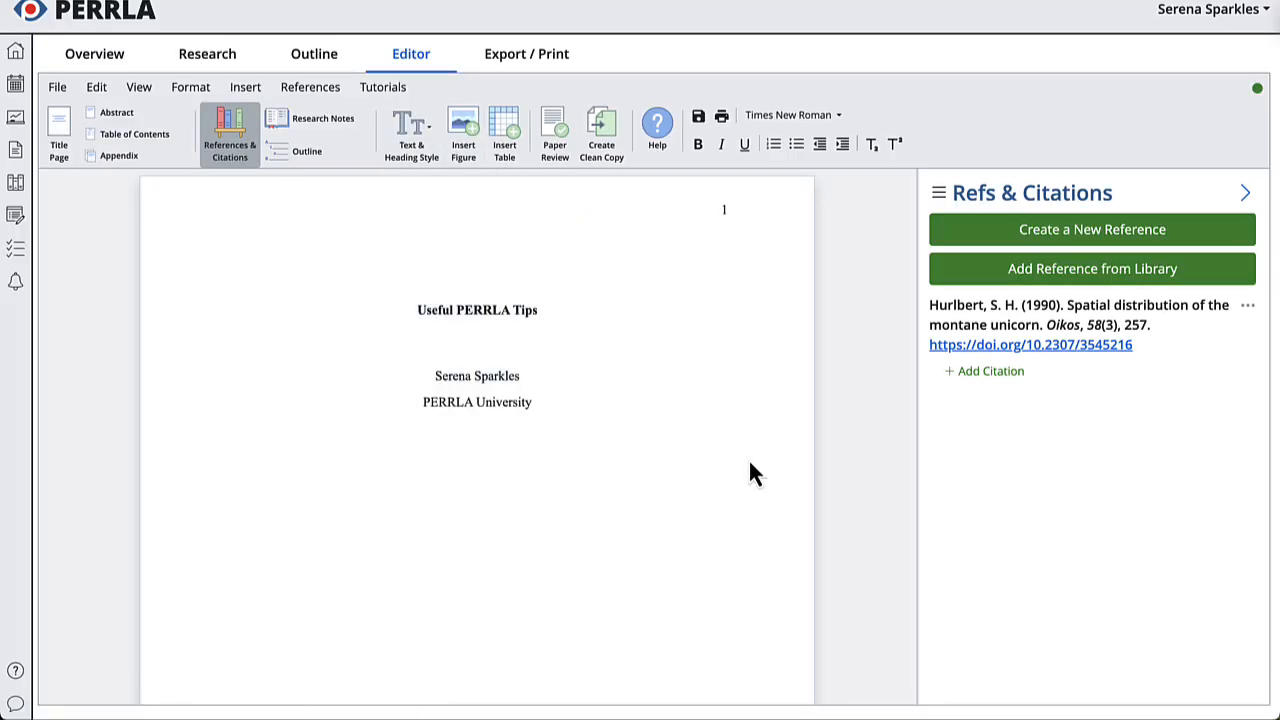
scroll(750, 468, down, 10)
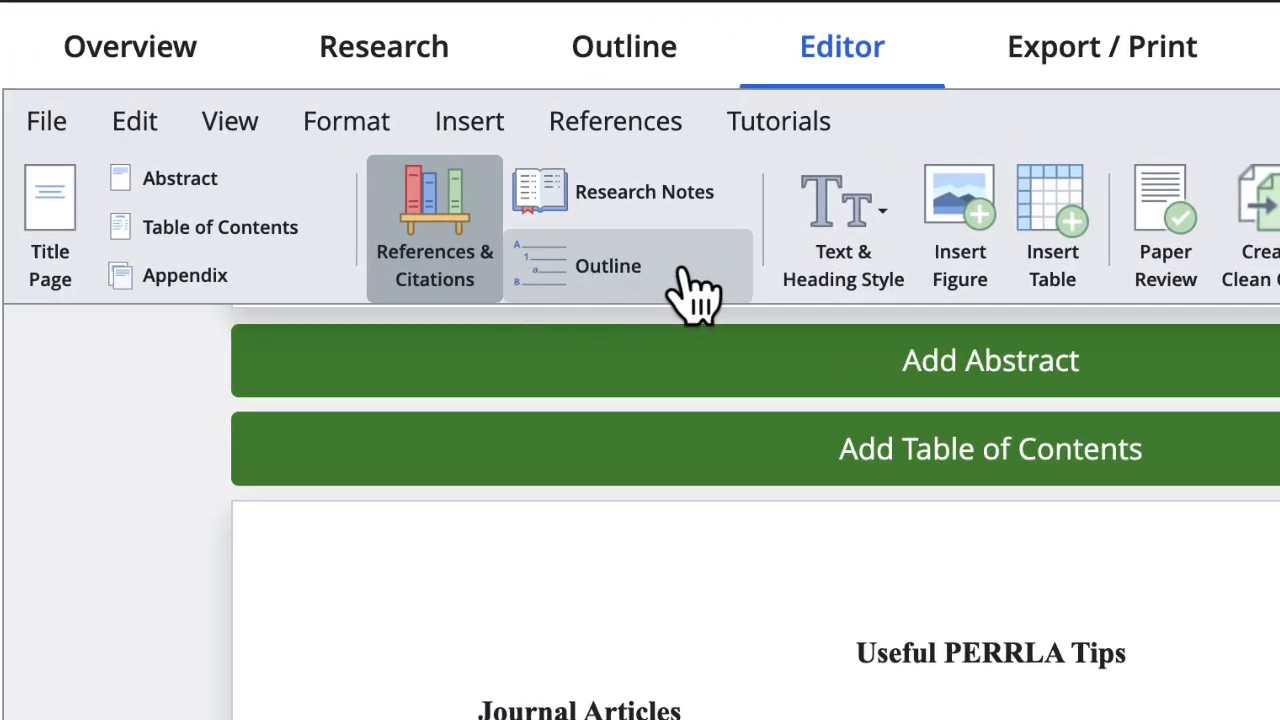
click(697, 290)
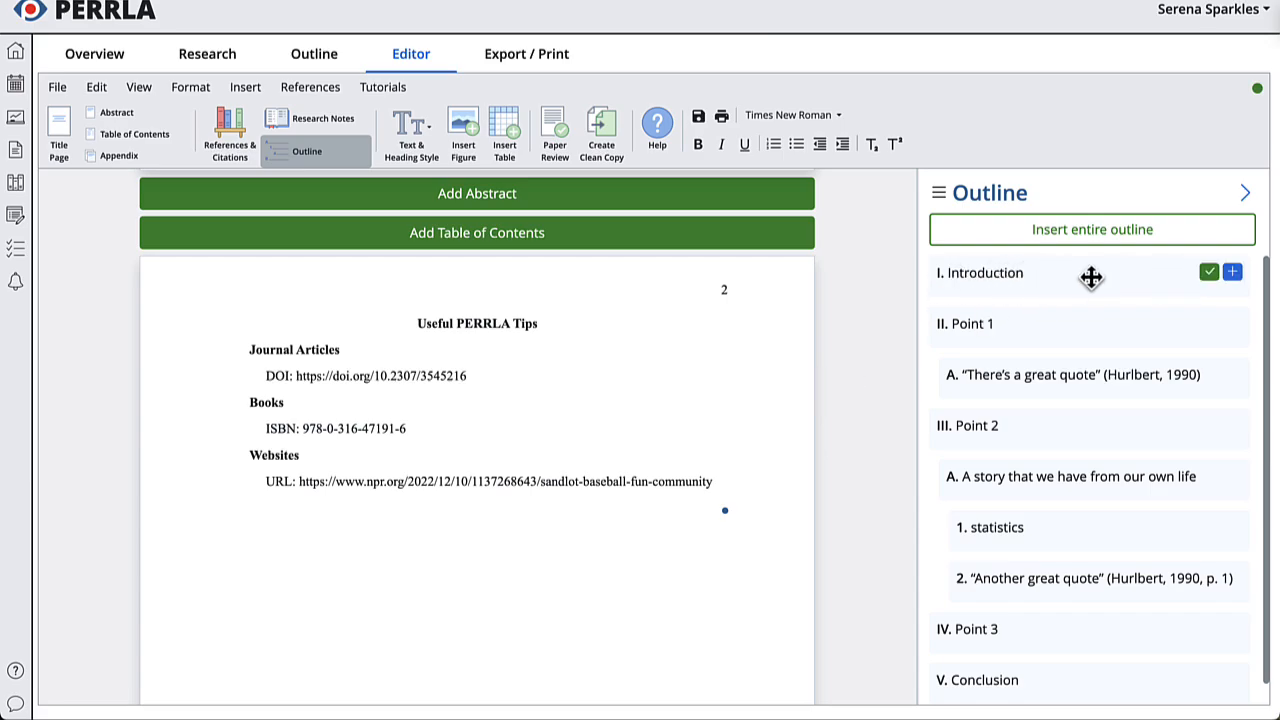
click(1212, 276)
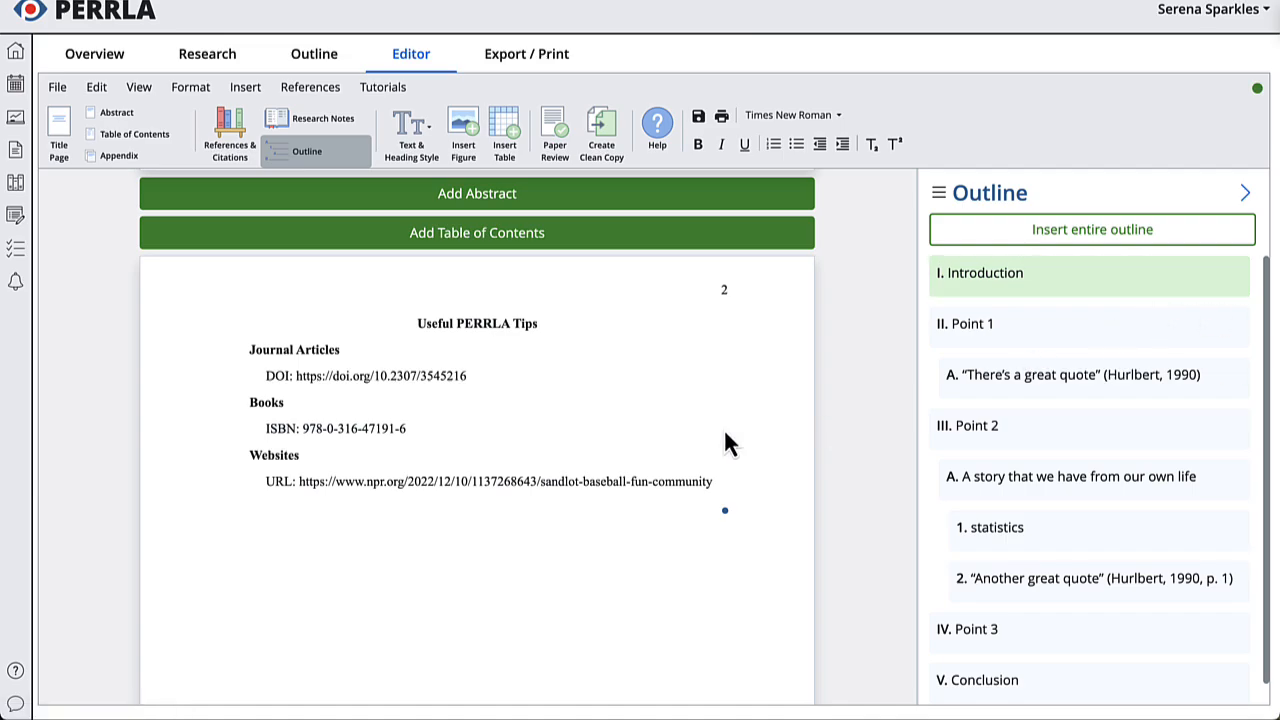
- Start a new paragraph below the Websites URL with the text “A new paragraph.”
click(721, 490)
key(Return)
text(A new paragraph.)
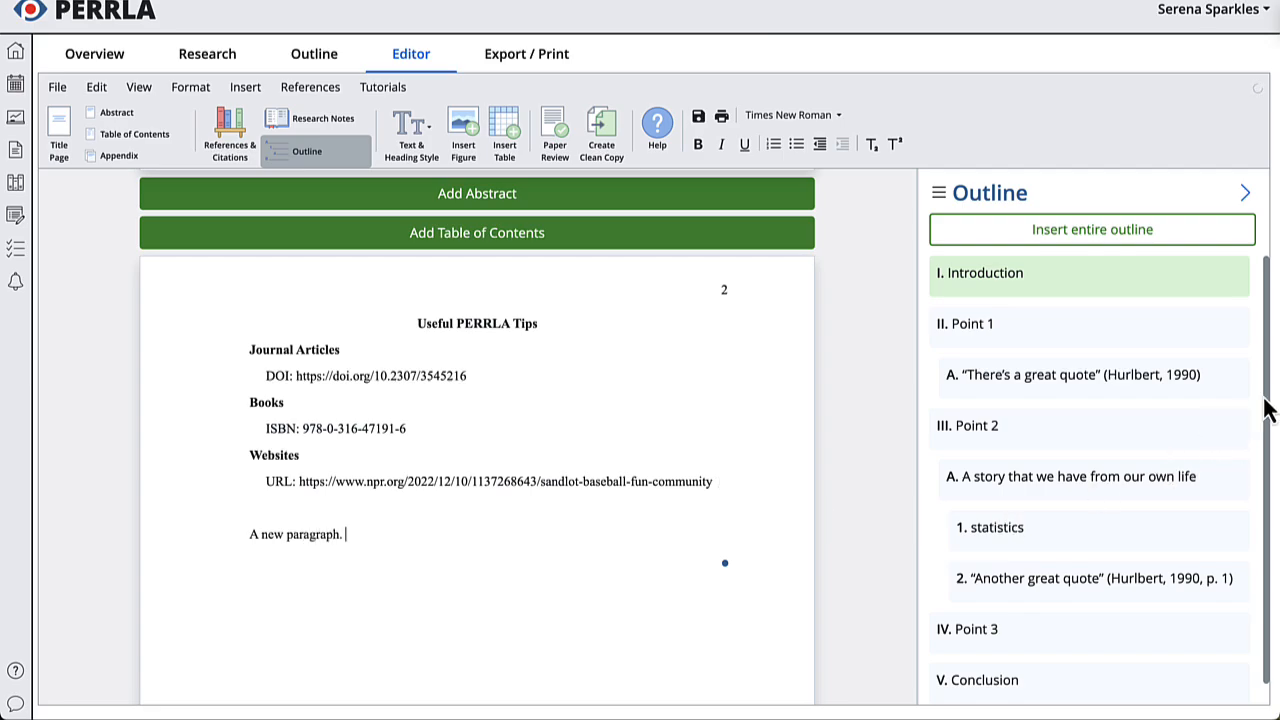
- Insert the outline's “There’s a great quote” entry with its citation at the new paragraph's end, followed by “Wow!”
mouse_move(1228, 380)
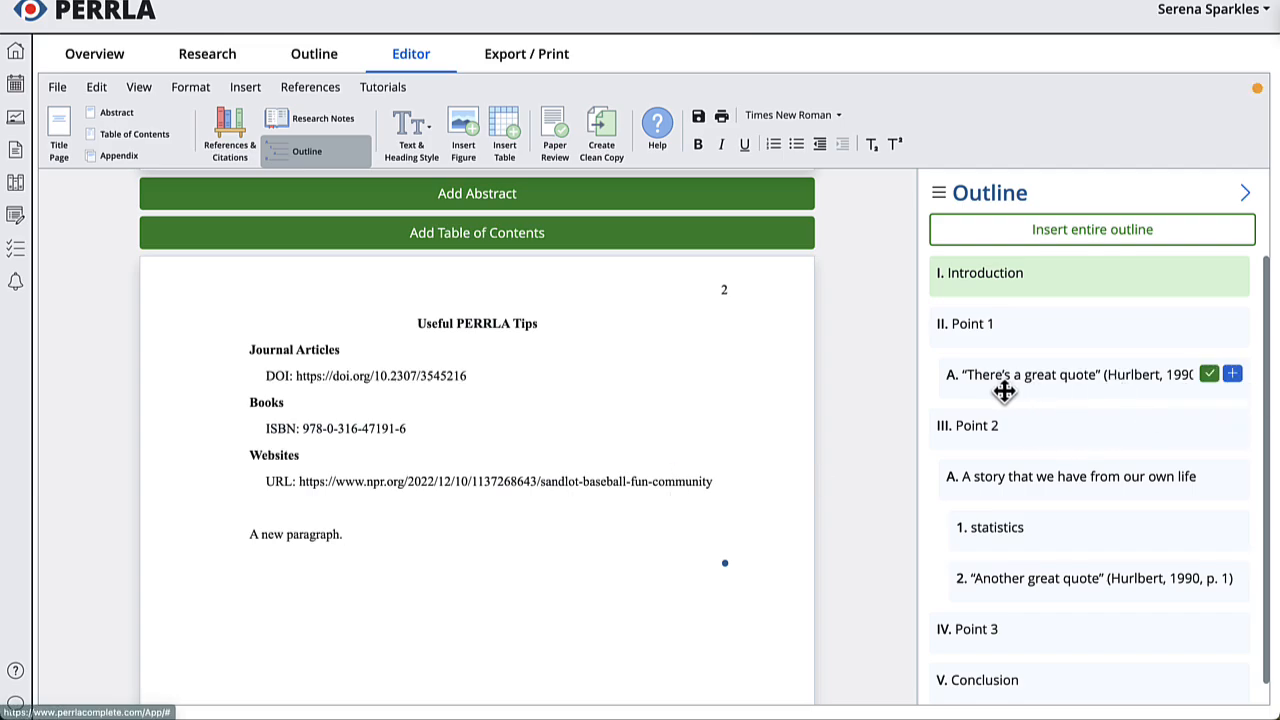
drag(969, 391, 461, 546)
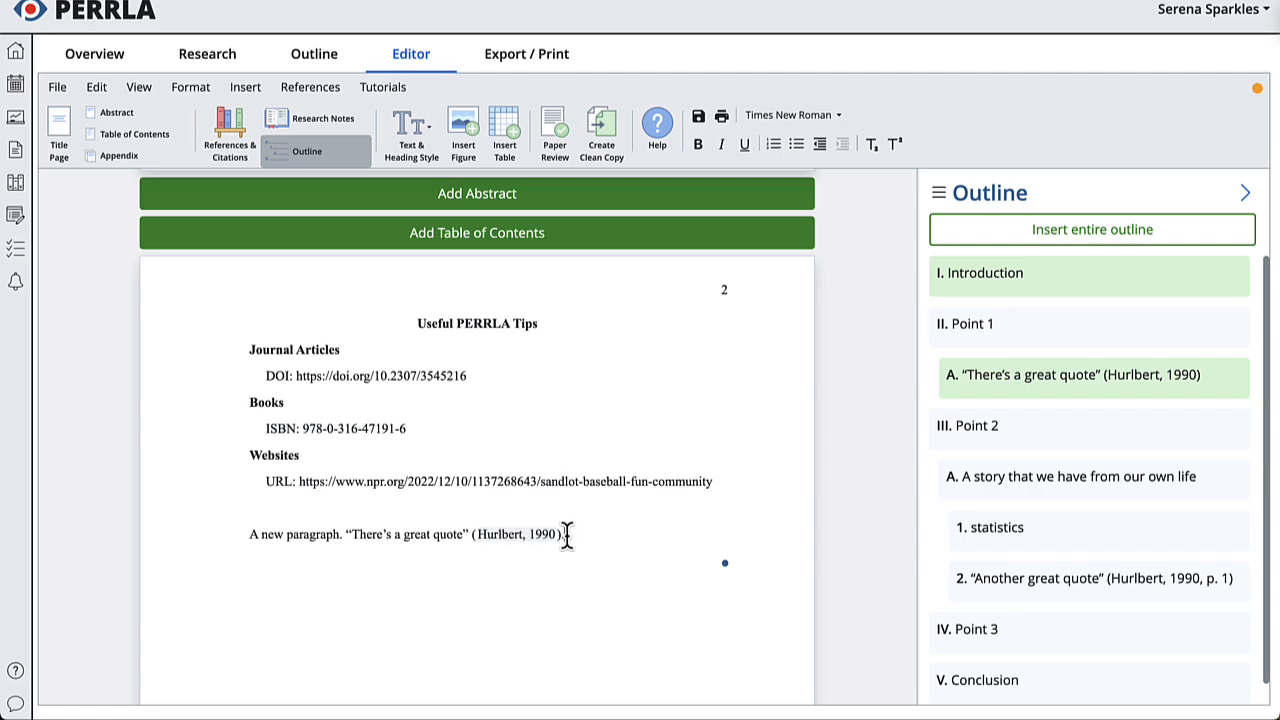
text(Wow!)
- Mark the outline entries Point 1, Point 2 and “A story that we have from our own life” as done
mouse_move(1151, 386)
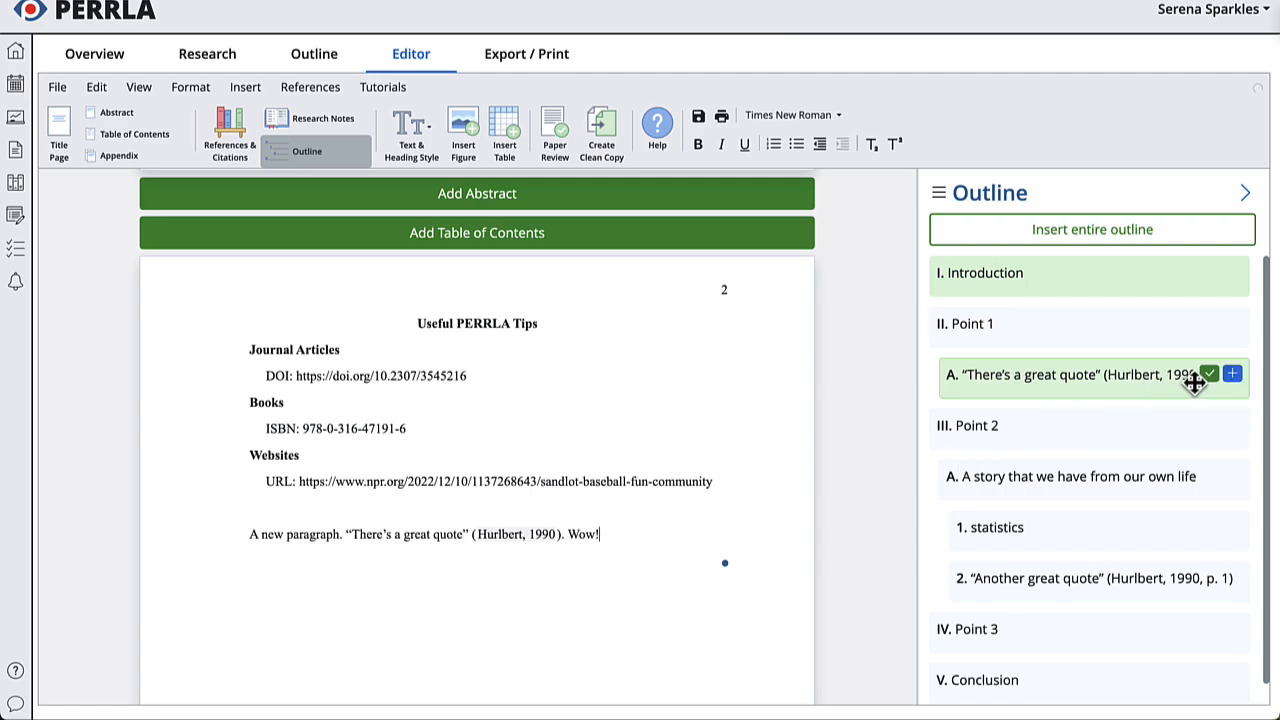
click(1211, 325)
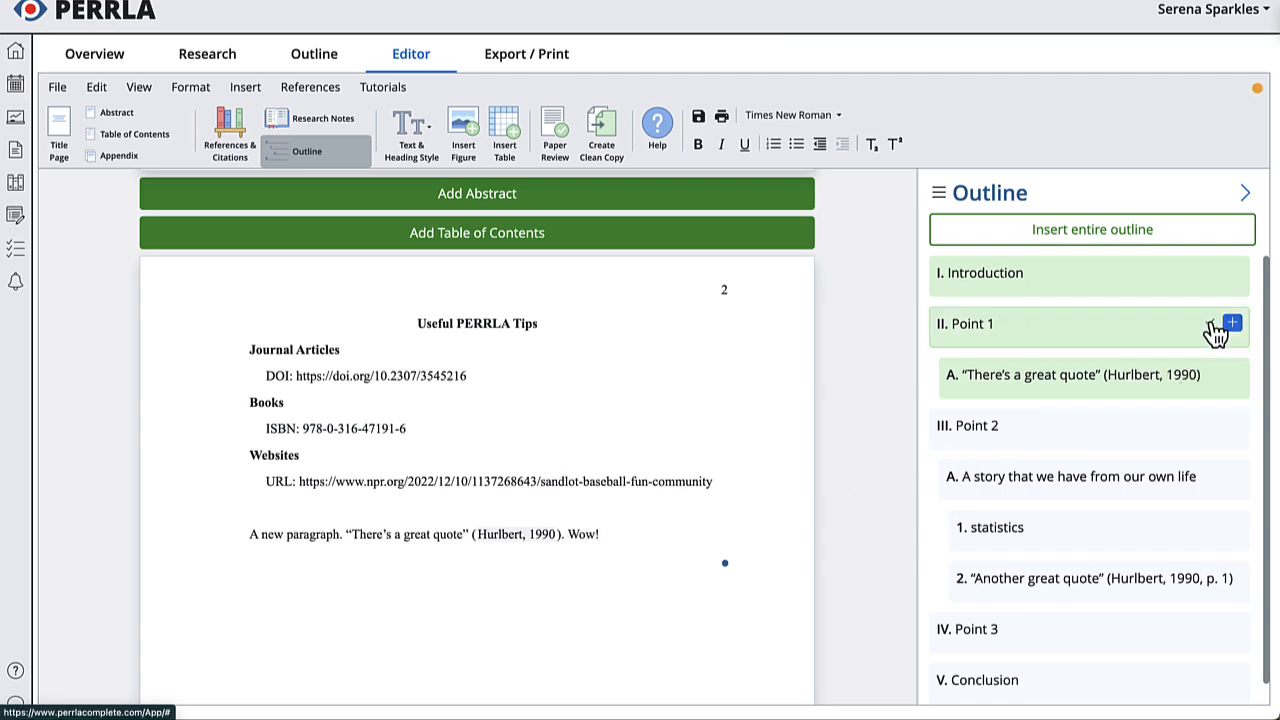
click(1209, 424)
scroll(1209, 425, down, 1)
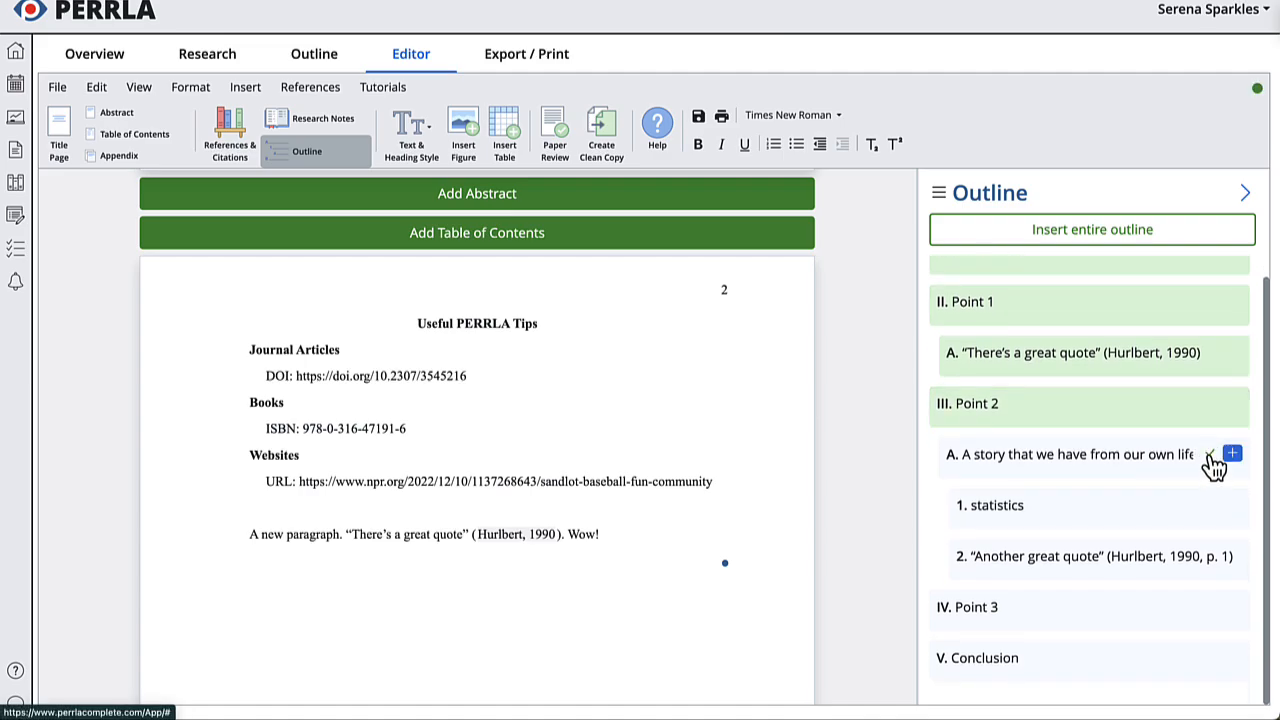
click(1209, 455)
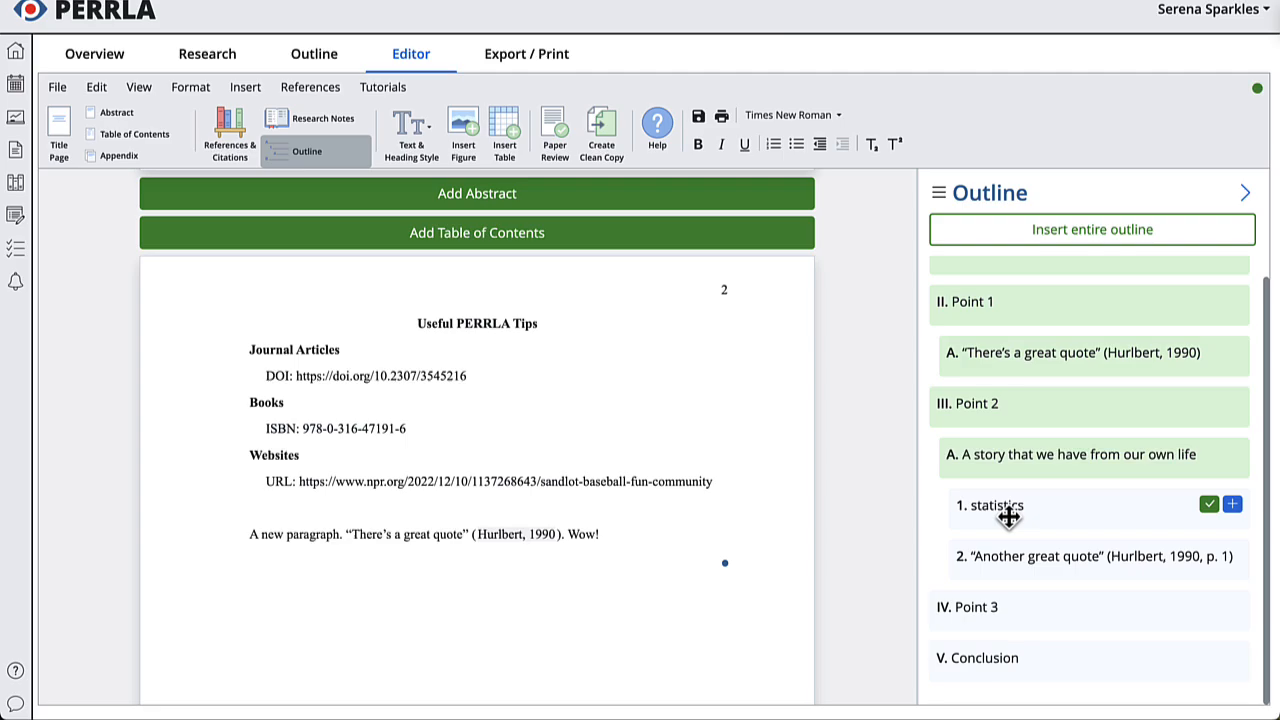